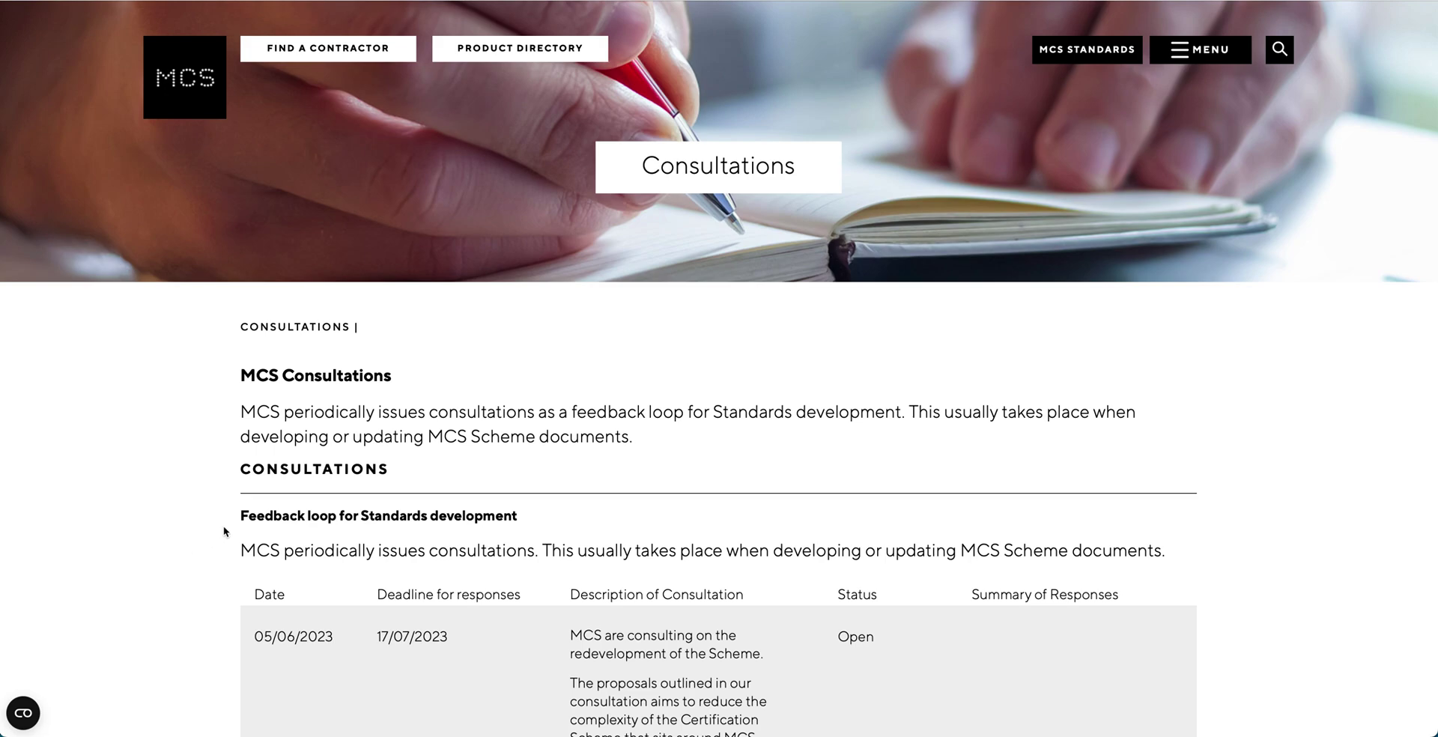
Scroll through the Heat Engineer home page, which offers software for sizing heating to MCS standards
{"action": "scroll", "coordinate": [217, 557], "scroll_direction": "down", "scroll_amount": 1}
{"action": "scroll", "coordinate": [217, 557], "scroll_direction": "down", "scroll_amount": 3}
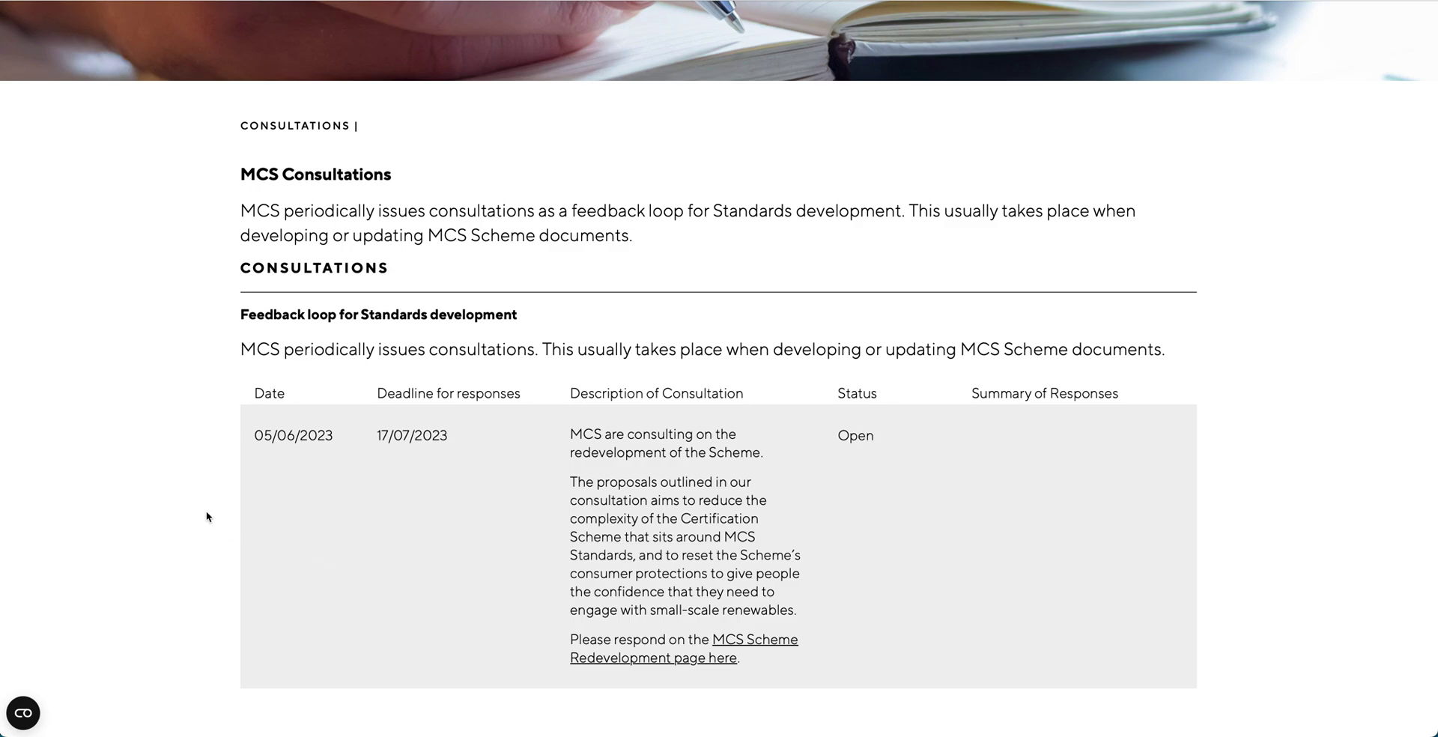
{"action": "scroll", "coordinate": [205, 513], "scroll_direction": "up", "scroll_amount": 2}
{"action": "scroll", "coordinate": [205, 514], "scroll_direction": "up", "scroll_amount": 2}
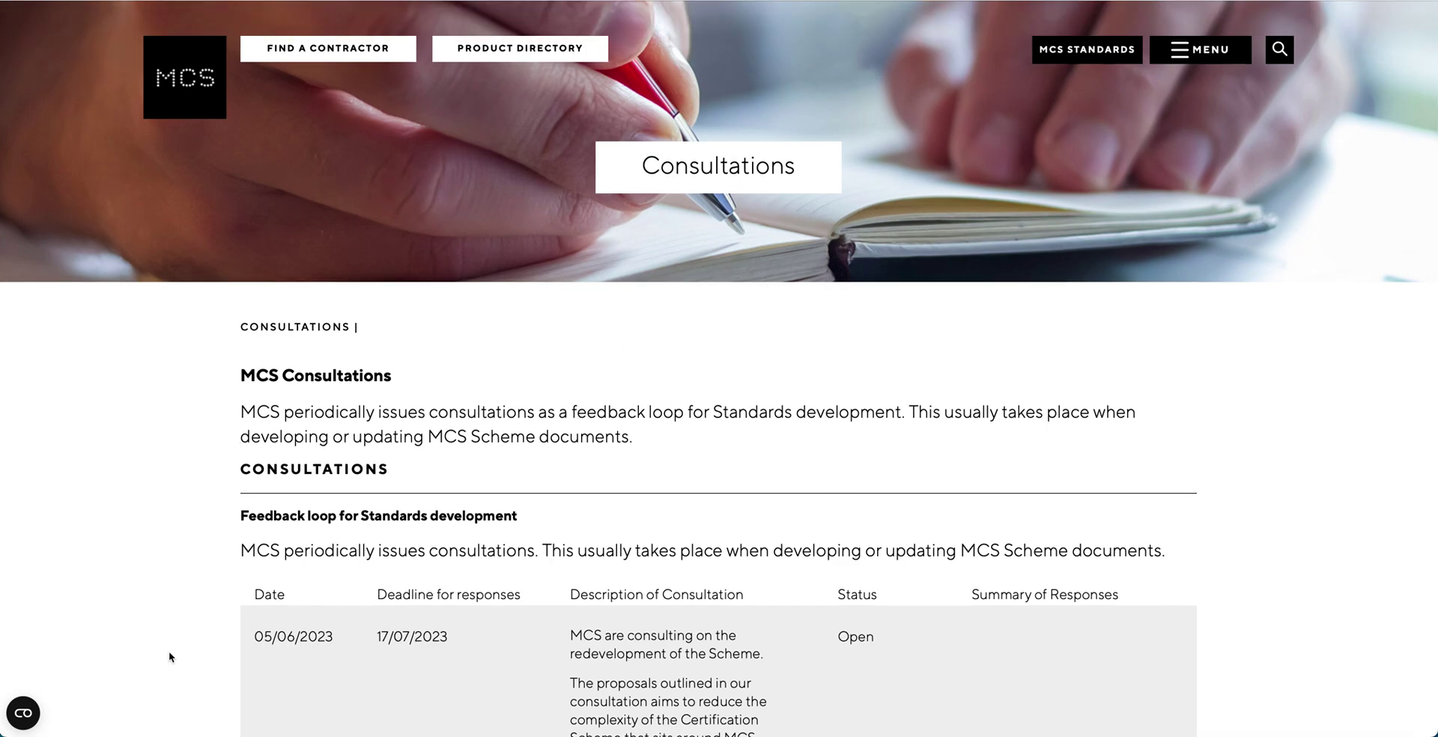
{"action": "scroll", "coordinate": [169, 648], "scroll_direction": "down", "scroll_amount": 3}
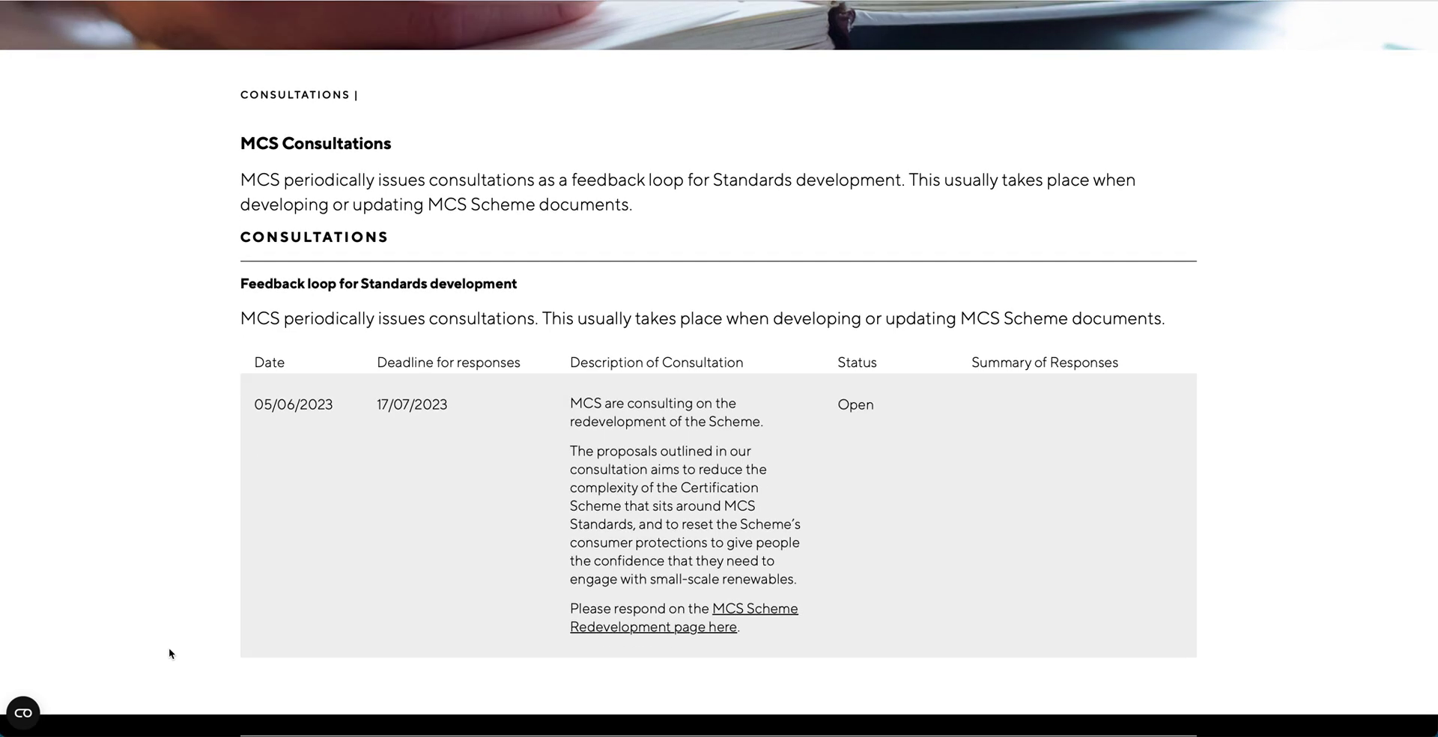
{"action": "scroll", "coordinate": [169, 653], "scroll_direction": "up", "scroll_amount": 3}
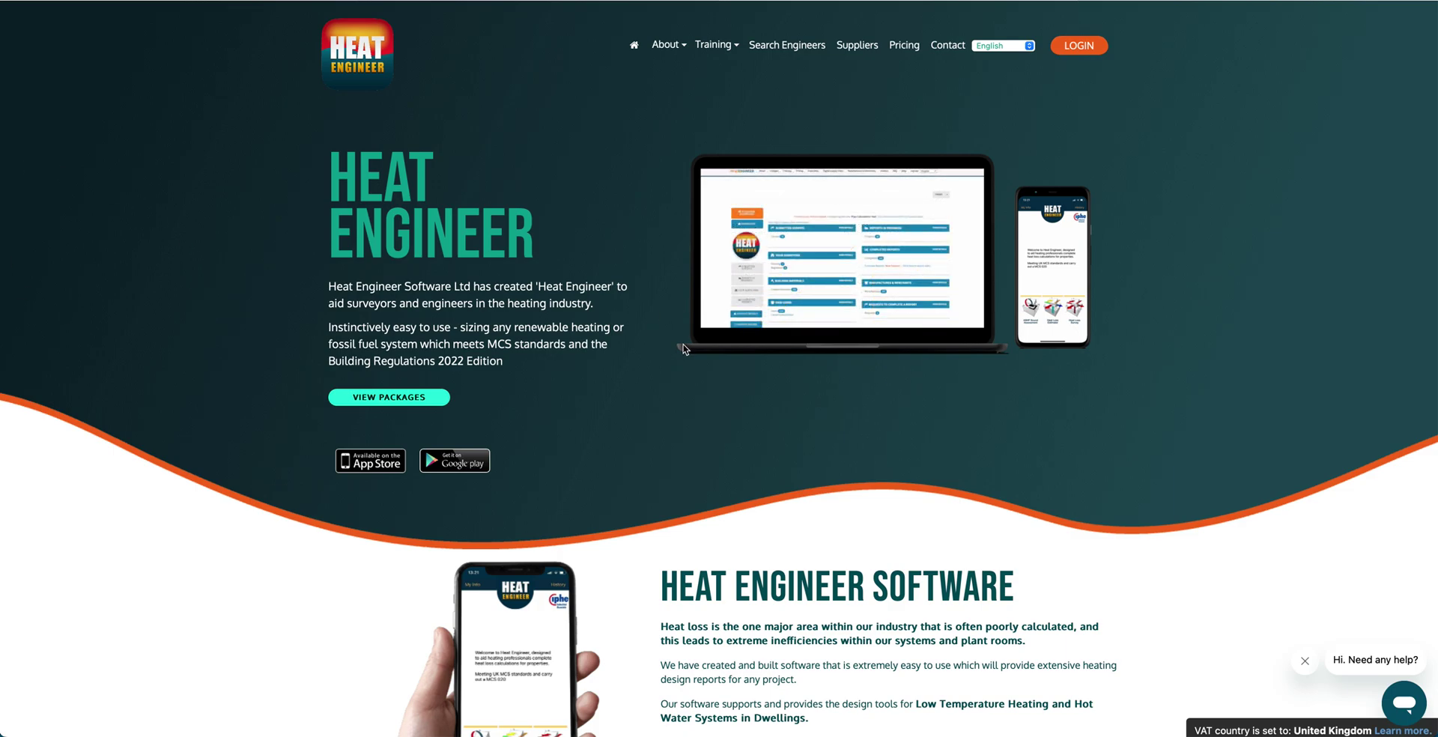
Log in to Heat Engineer using the saved autofill credentials
{"action": "left_click", "coordinate": [1093, 53]}
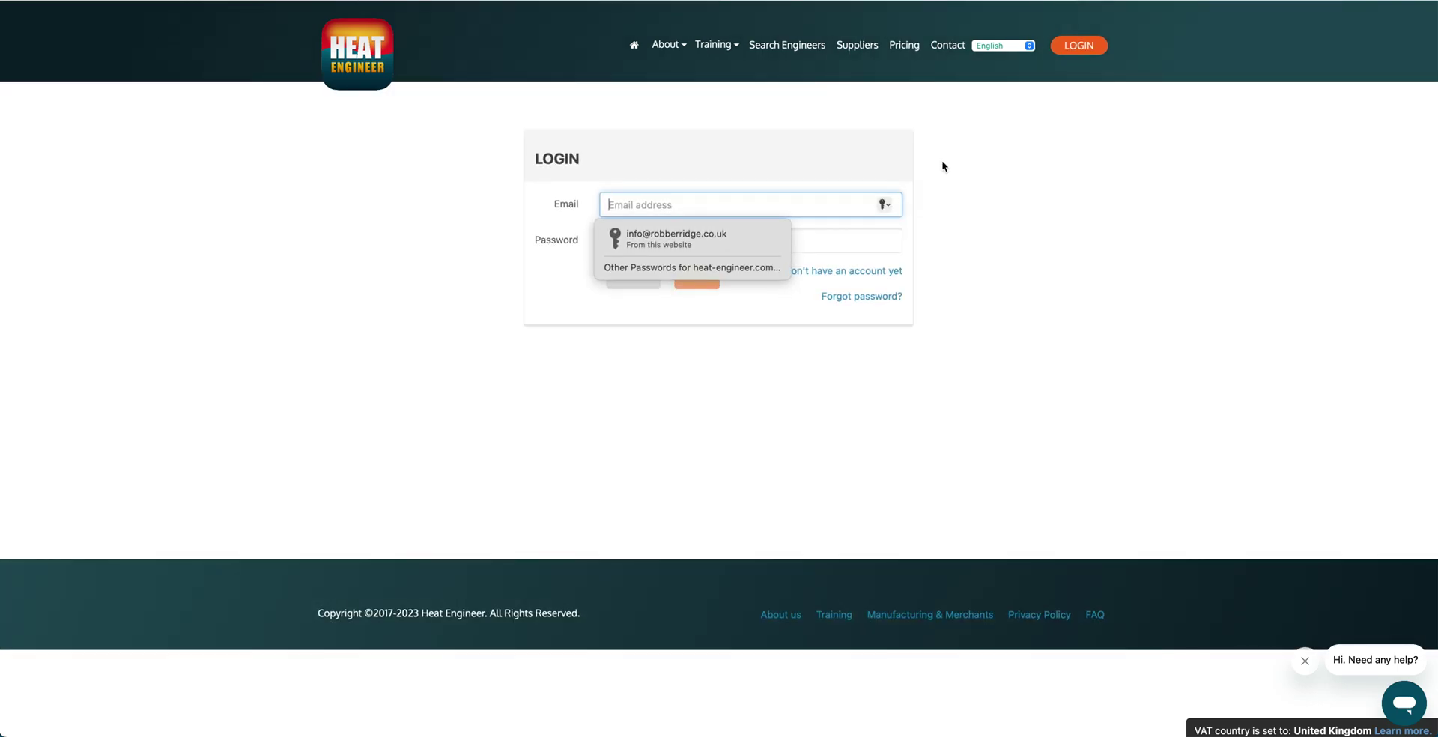
{"action": "left_click", "coordinate": [699, 236]}
{"action": "left_click", "coordinate": [690, 277]}
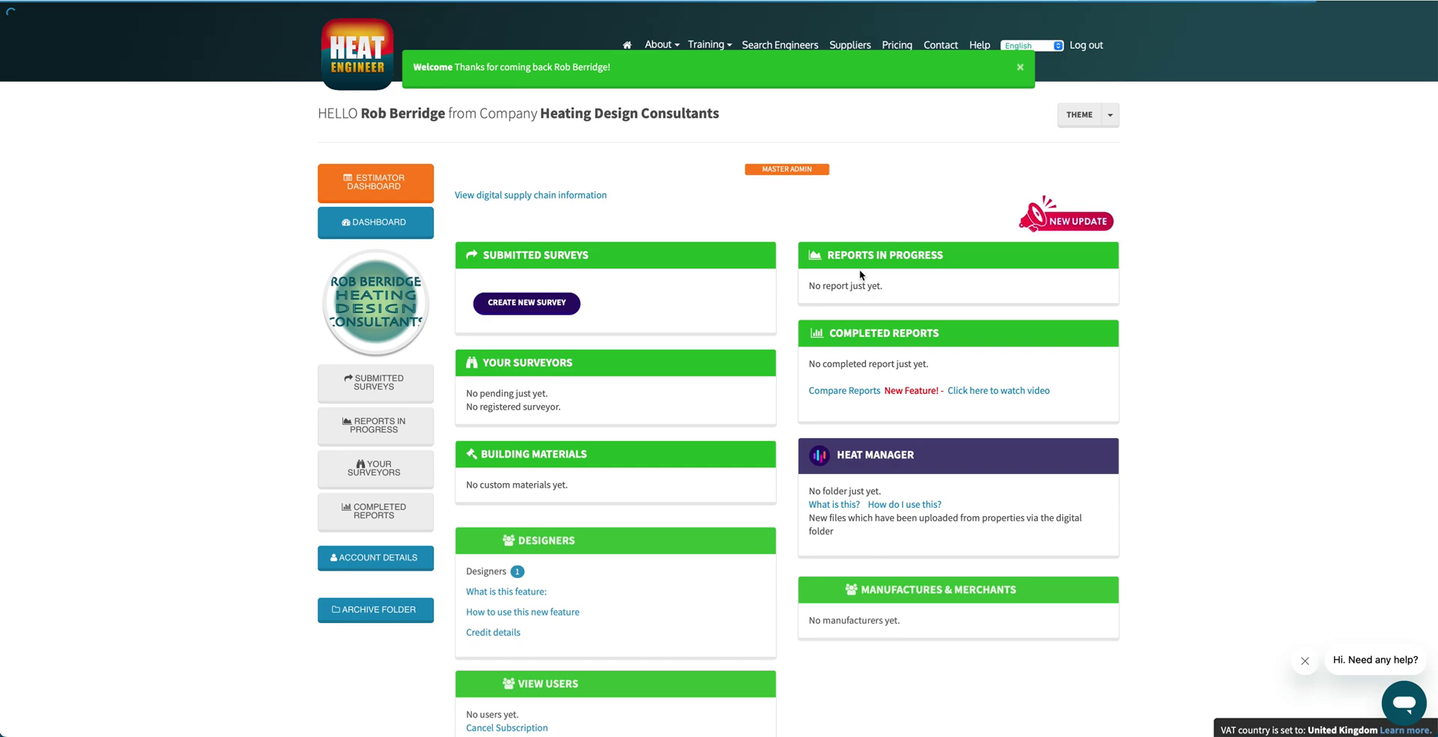
Open Completed Reports from the dashboard and scroll through the past reports
{"action": "left_click", "coordinate": [870, 339]}
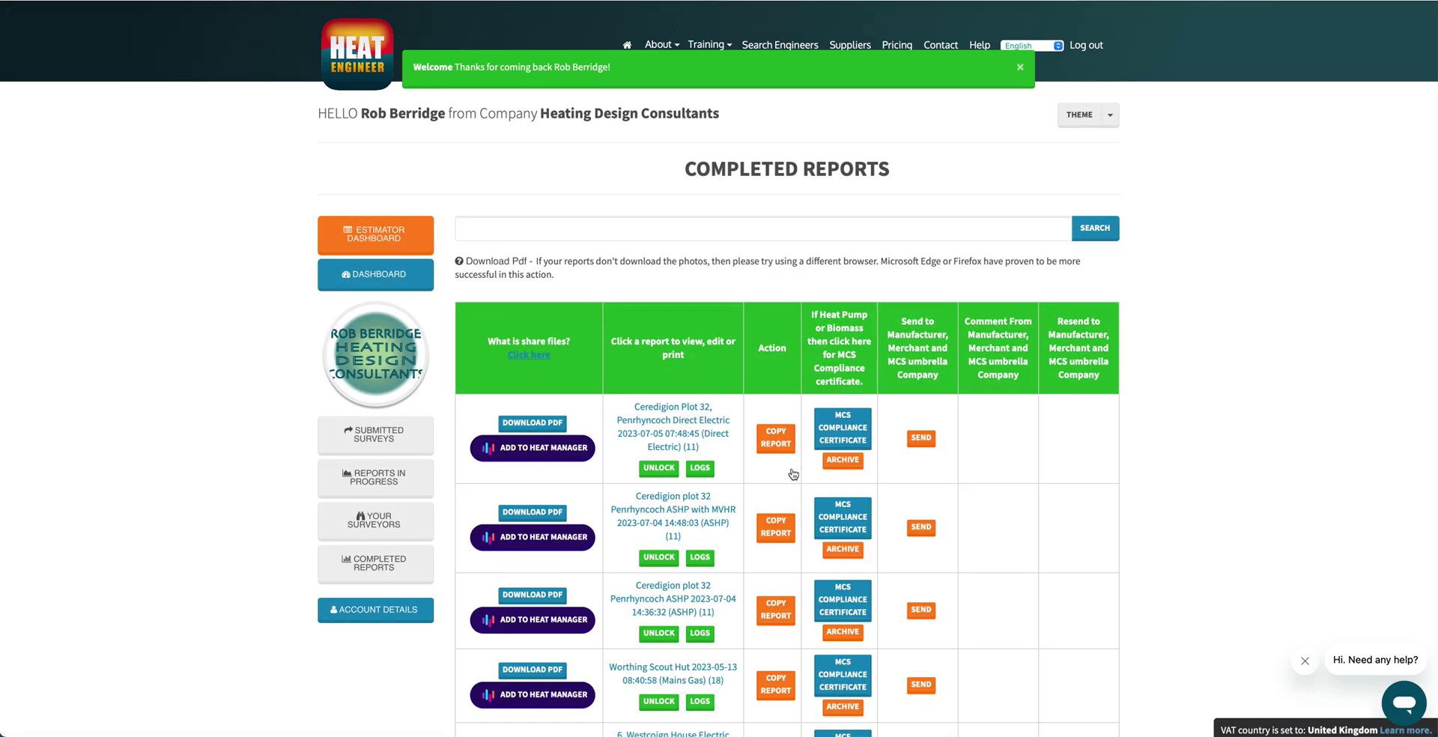
{"action": "scroll", "coordinate": [787, 479], "scroll_direction": "down", "scroll_amount": 5}
{"action": "scroll", "coordinate": [776, 491], "scroll_direction": "down", "scroll_amount": 2}
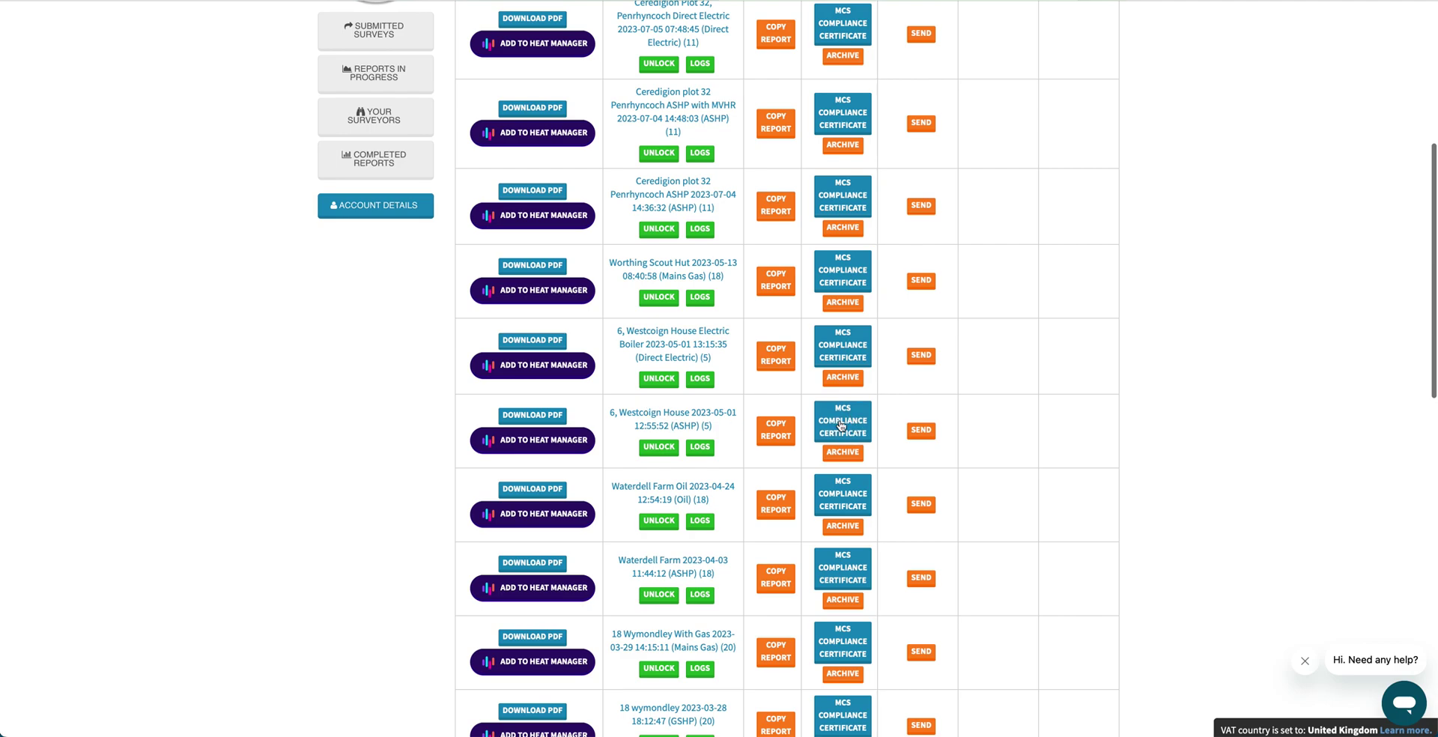
Review the 2023-05-01 ASHP report's certificate: 3.12 kW heat loss, −1.8 °C design temperature, continuous heating
{"action": "left_click", "coordinate": [840, 425]}
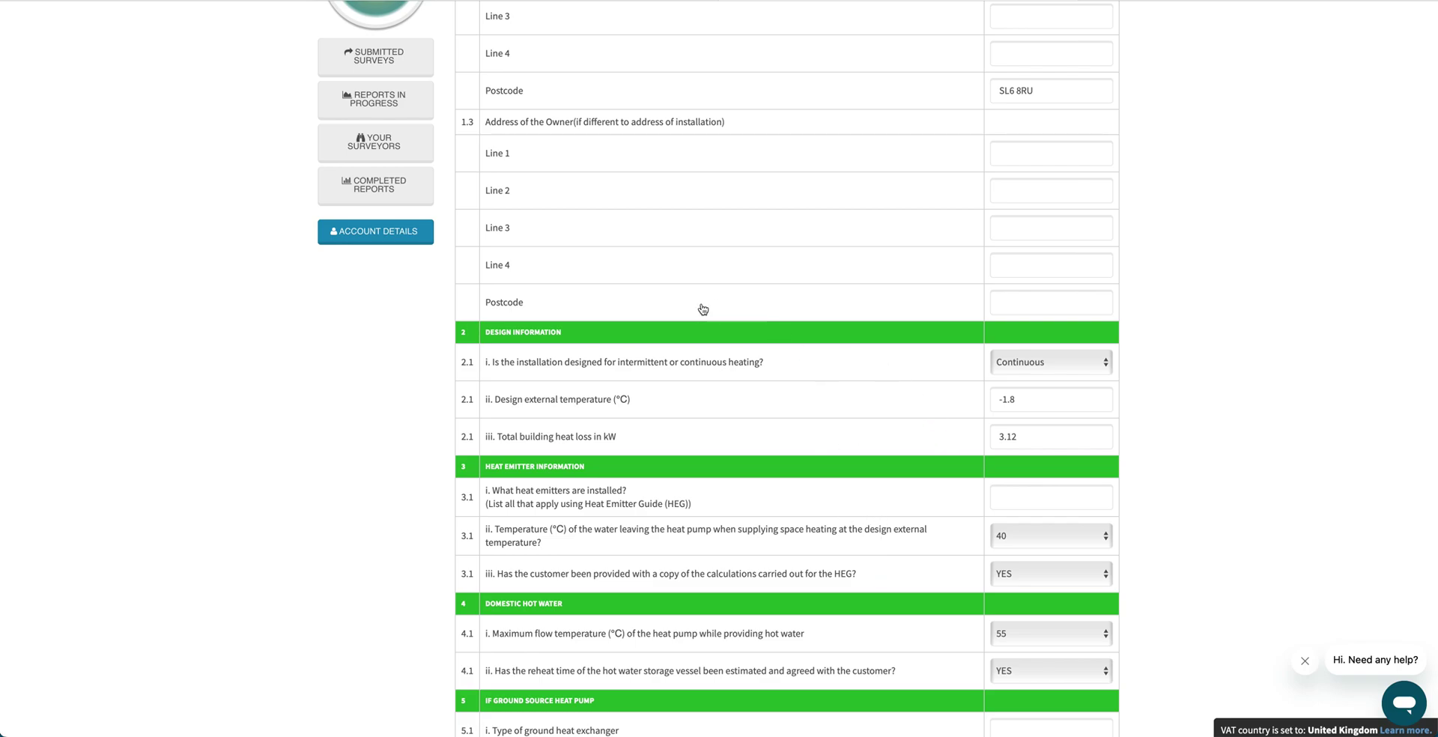
{"action": "scroll", "coordinate": [754, 495], "scroll_direction": "up", "scroll_amount": 2}
{"action": "scroll", "coordinate": [752, 456], "scroll_direction": "up", "scroll_amount": 7}
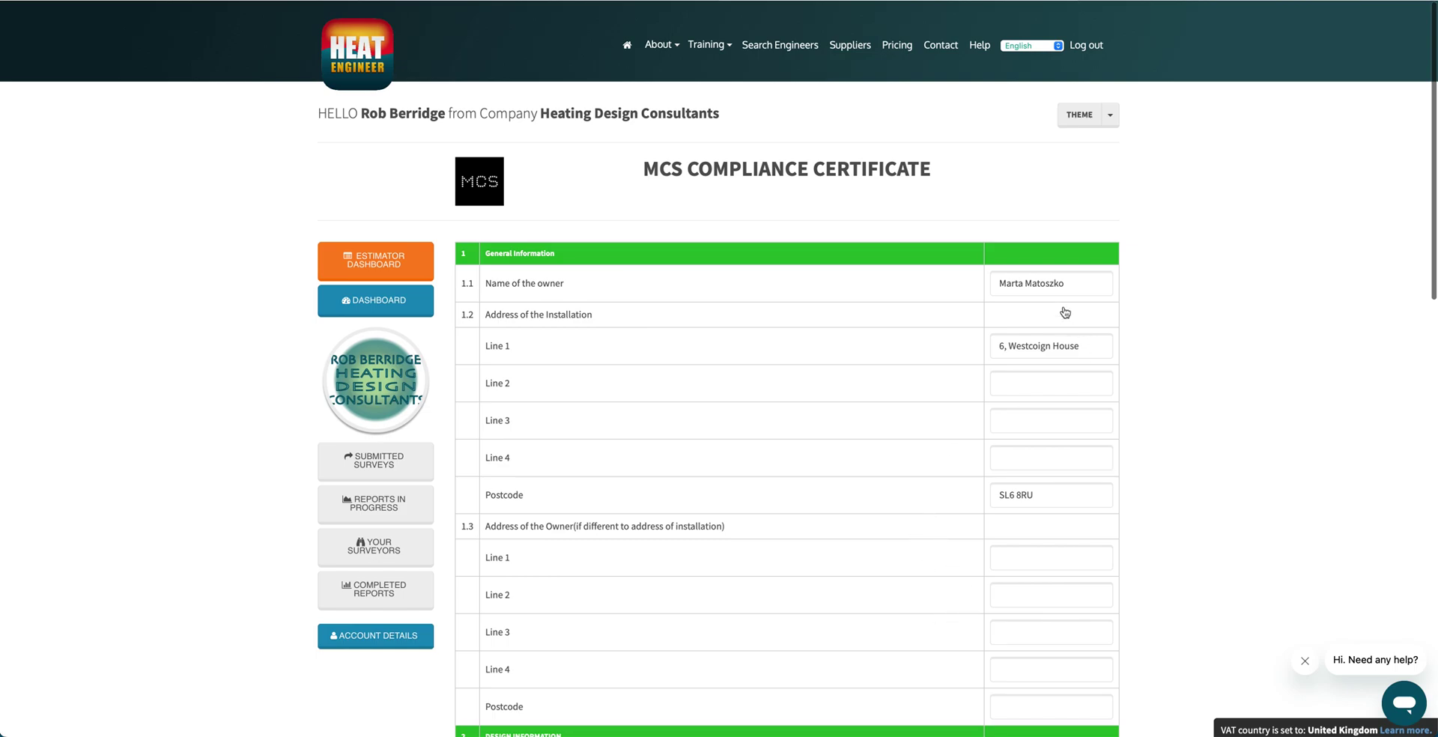
{"action": "scroll", "coordinate": [848, 623], "scroll_direction": "down", "scroll_amount": 1}
{"action": "scroll", "coordinate": [849, 624], "scroll_direction": "down", "scroll_amount": 4}
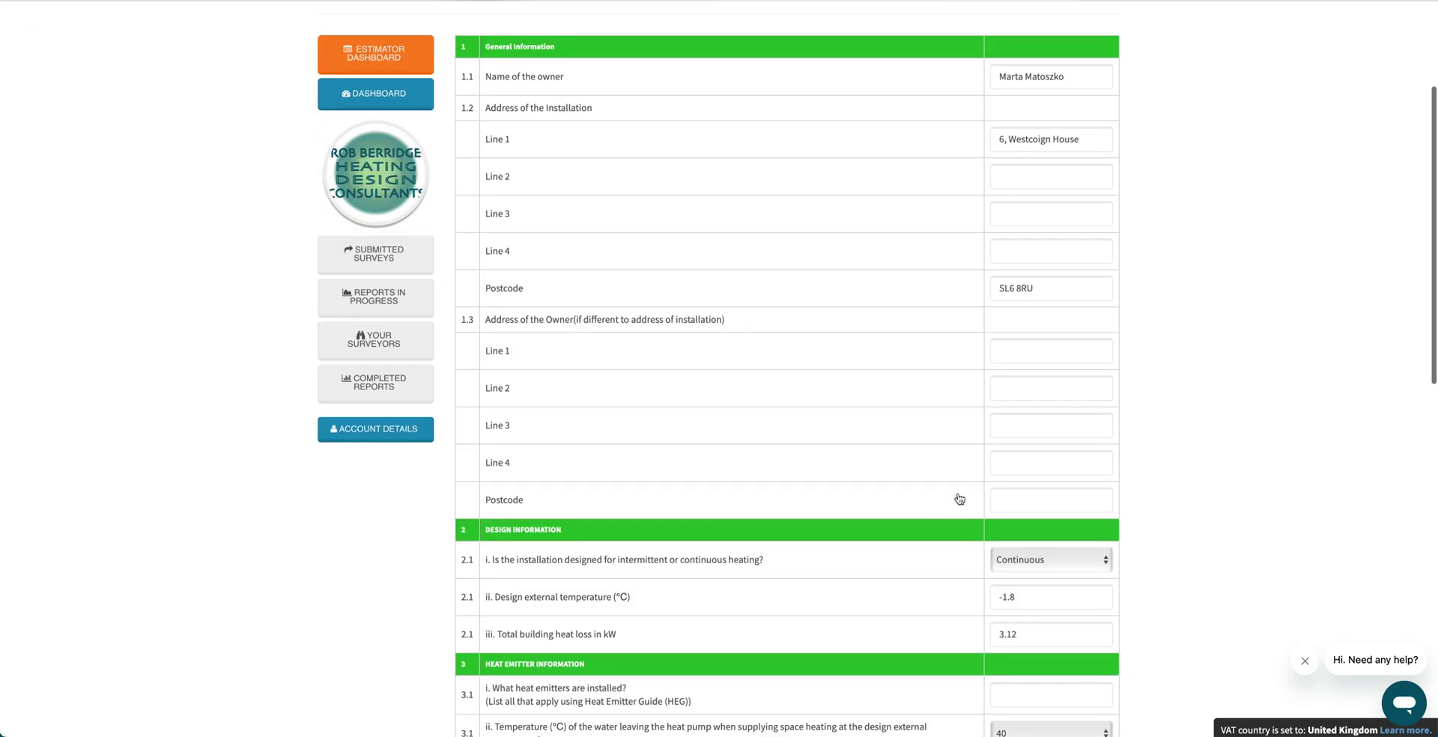
{"action": "scroll", "coordinate": [956, 502], "scroll_direction": "down", "scroll_amount": 3}
{"action": "scroll", "coordinate": [914, 599], "scroll_direction": "down", "scroll_amount": 3}
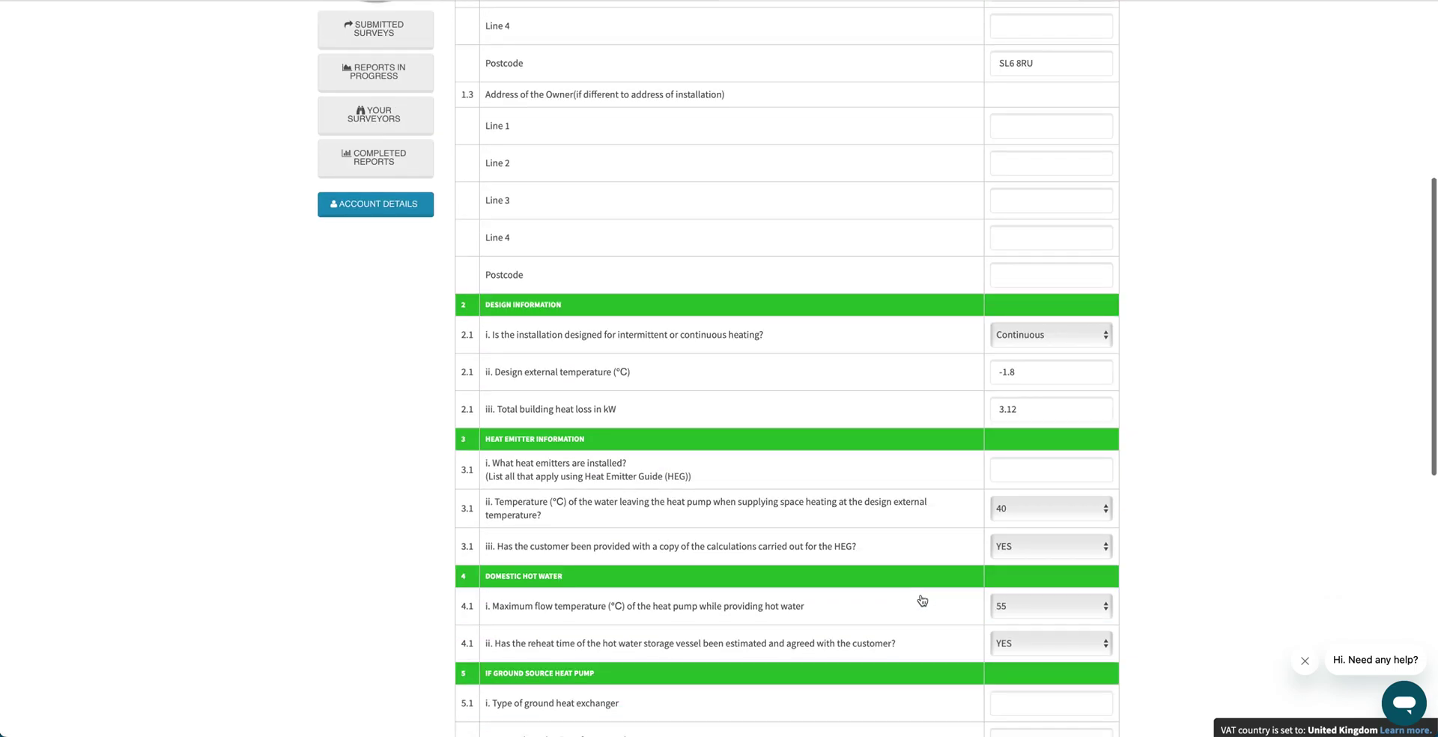
{"action": "scroll", "coordinate": [873, 605], "scroll_direction": "down", "scroll_amount": 6}
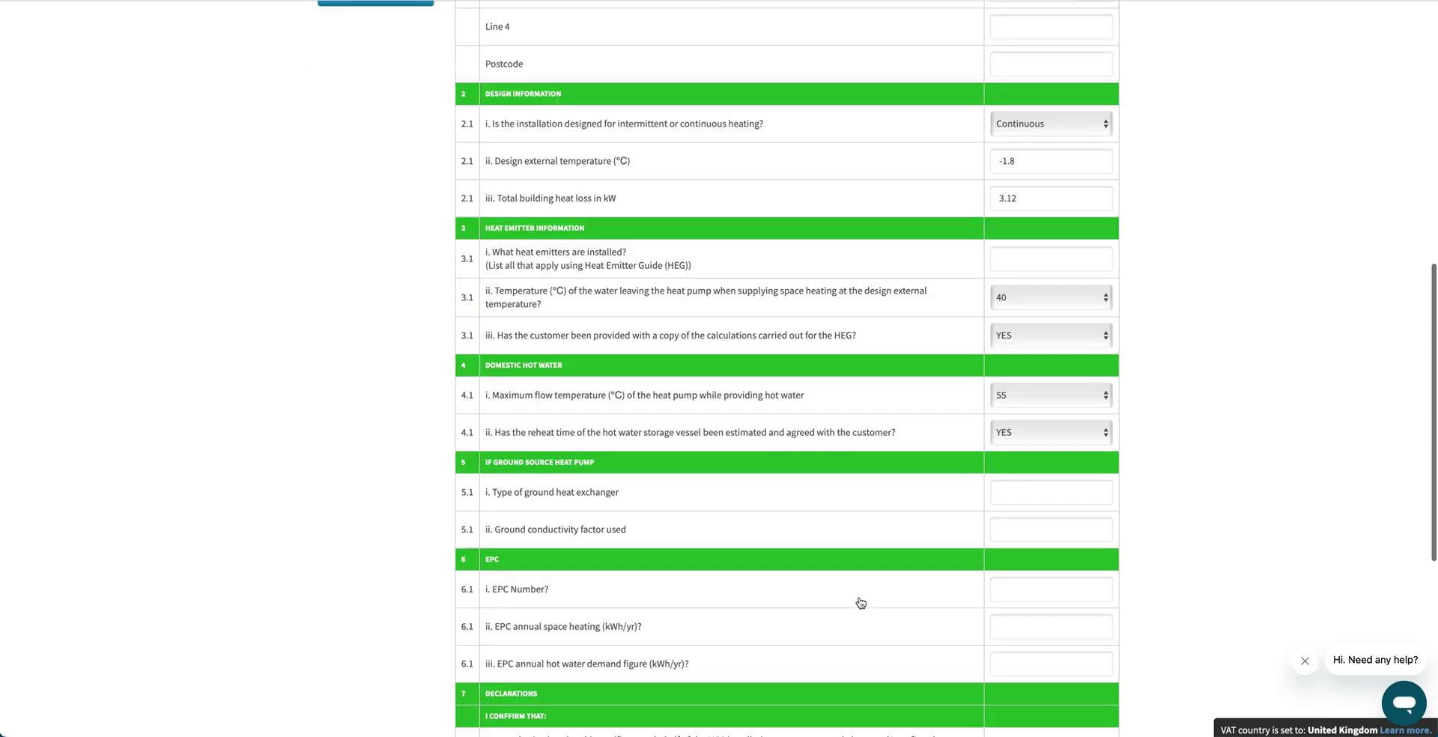
{"action": "scroll", "coordinate": [843, 595], "scroll_direction": "down", "scroll_amount": 3}
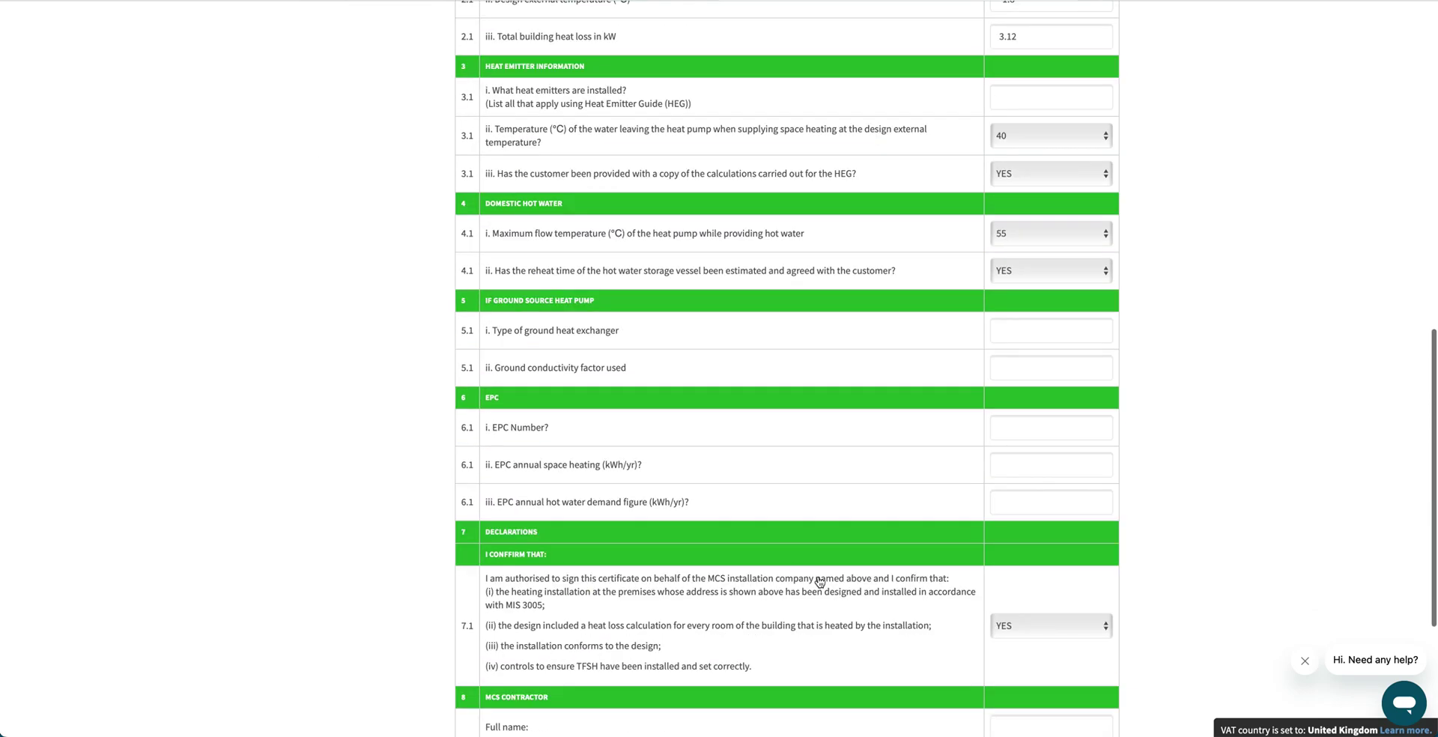
{"action": "scroll", "coordinate": [831, 602], "scroll_direction": "down", "scroll_amount": 2}
{"action": "scroll", "coordinate": [821, 601], "scroll_direction": "down", "scroll_amount": 4}
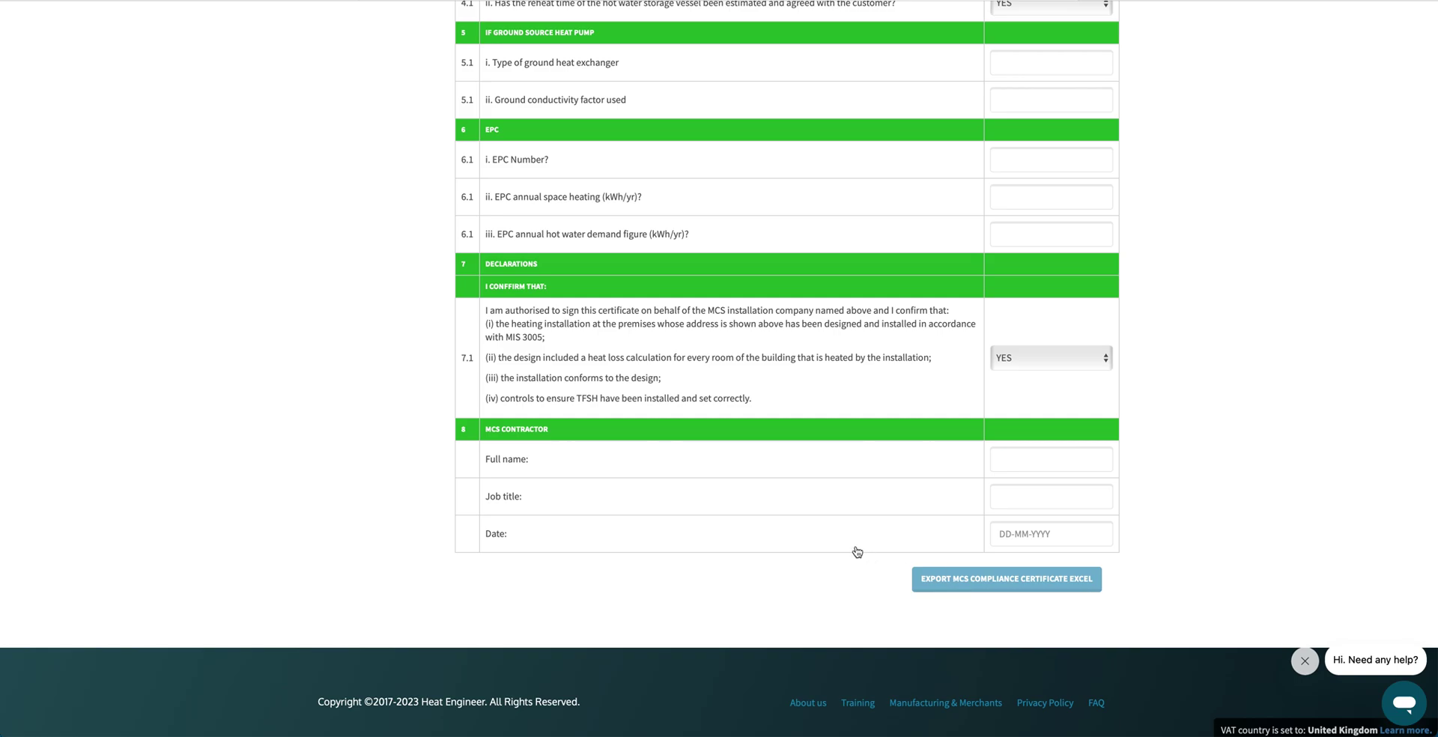
{"action": "scroll", "coordinate": [689, 423], "scroll_direction": "up", "scroll_amount": 20}
{"action": "scroll", "coordinate": [667, 424], "scroll_direction": "up", "scroll_amount": 3}
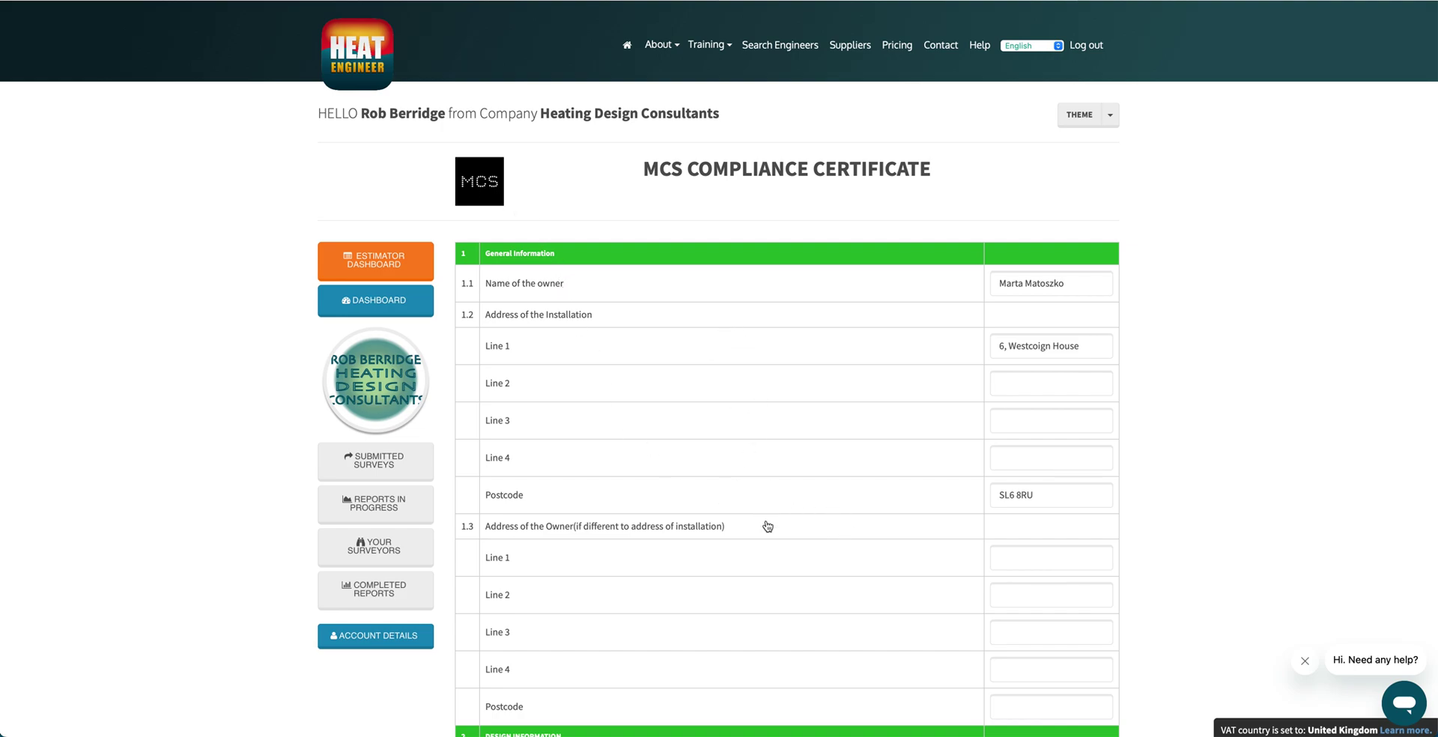
{"action": "scroll", "coordinate": [768, 526], "scroll_direction": "down", "scroll_amount": 3}
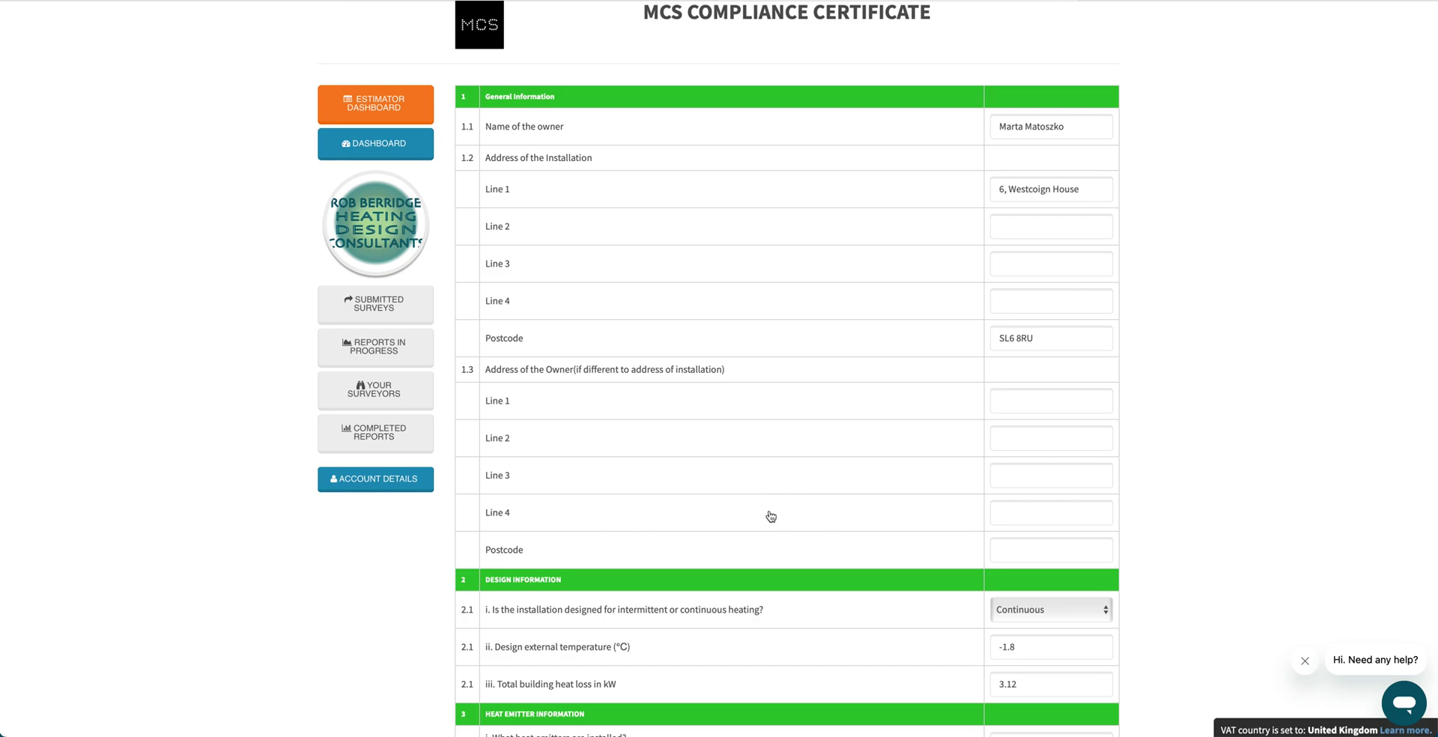
{"action": "scroll", "coordinate": [763, 513], "scroll_direction": "down", "scroll_amount": 13}
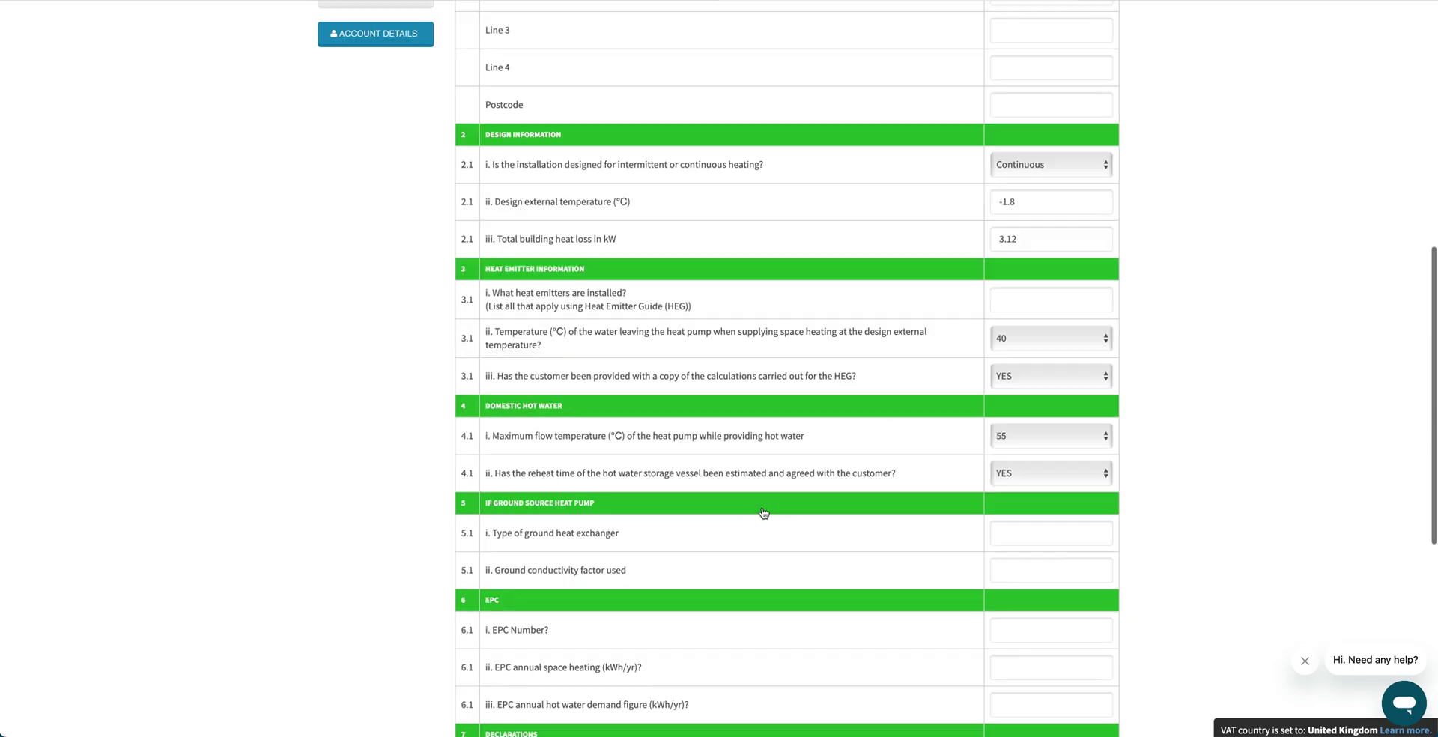
{"action": "scroll", "coordinate": [764, 513], "scroll_direction": "down", "scroll_amount": 4}
{"action": "scroll", "coordinate": [762, 514], "scroll_direction": "up", "scroll_amount": 20}
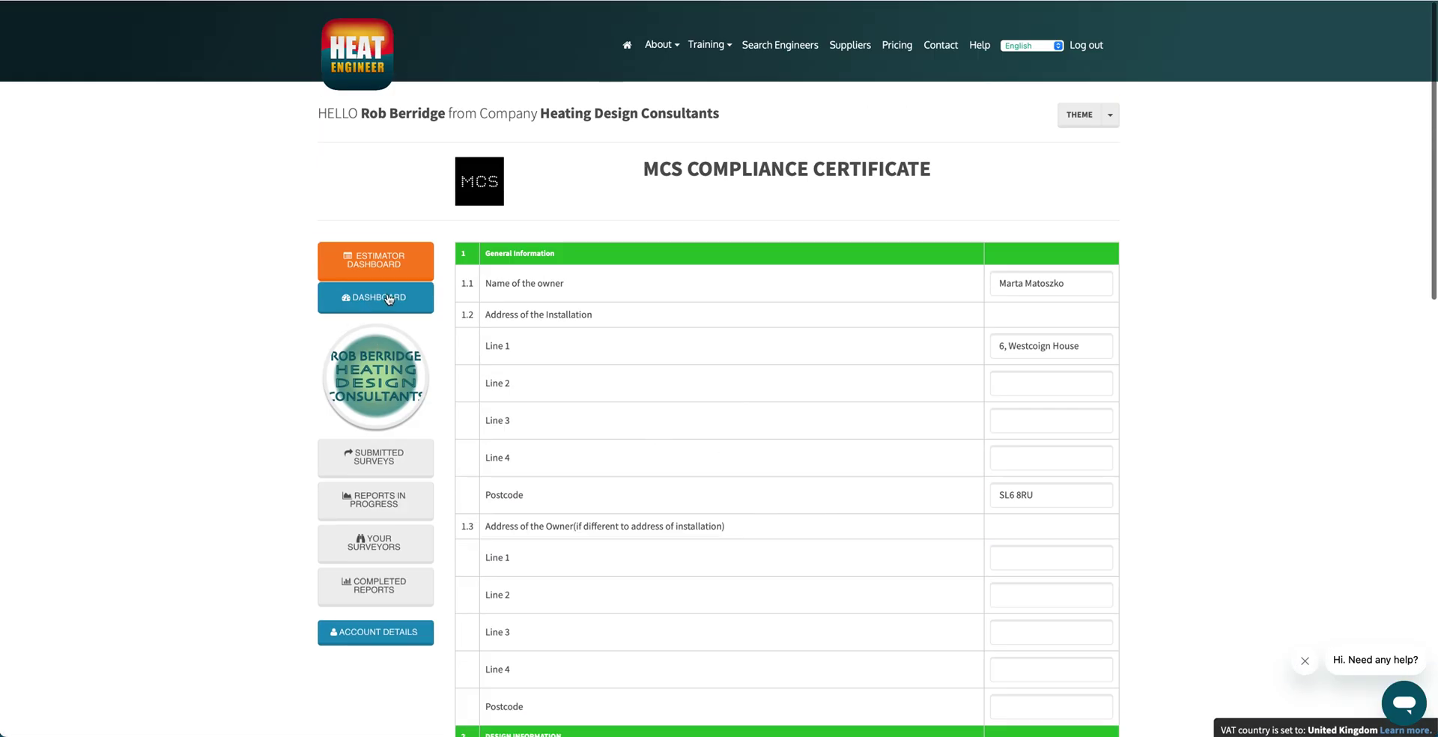
Return via the dashboard to Completed Reports and open the HEAT MANAGER DEMO 2022-11-09 survey
{"action": "left_click", "coordinate": [384, 299]}
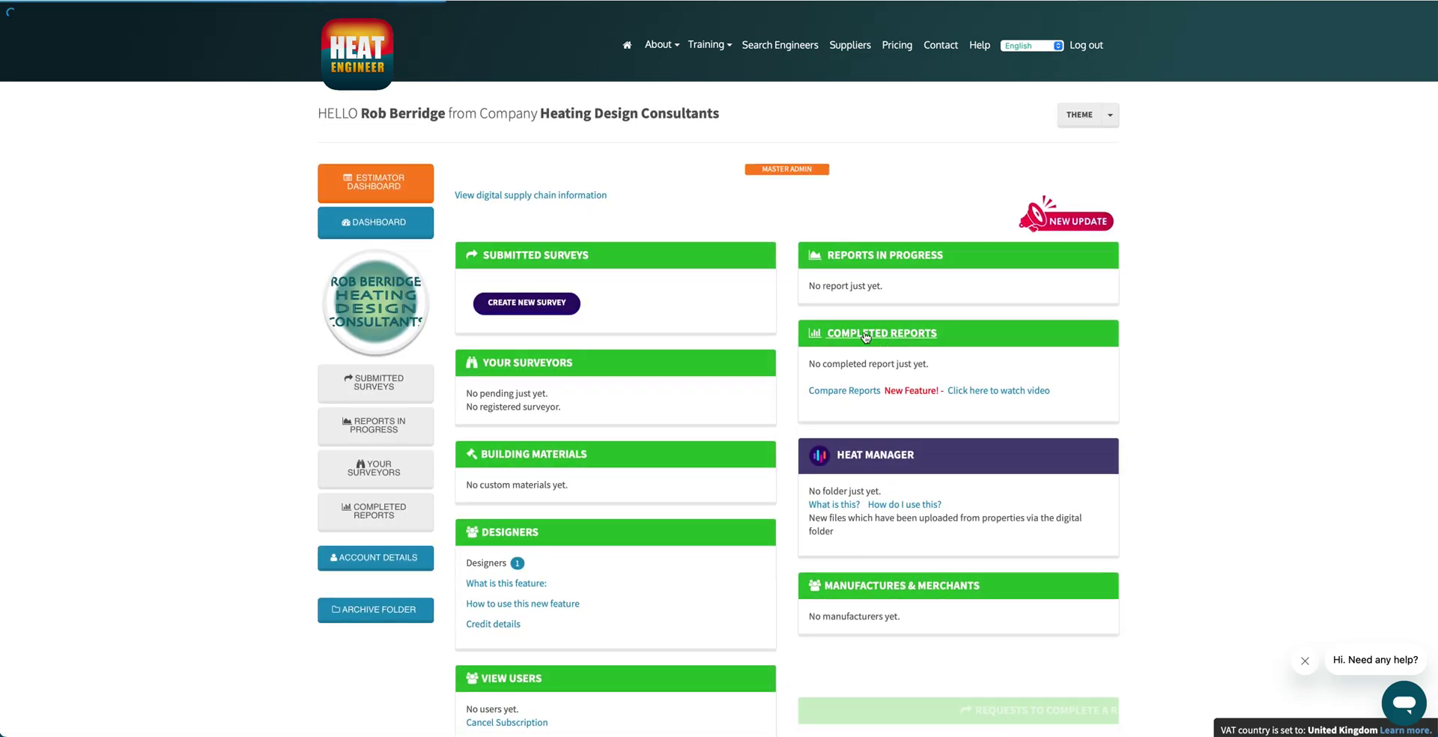
{"action": "left_click", "coordinate": [865, 338]}
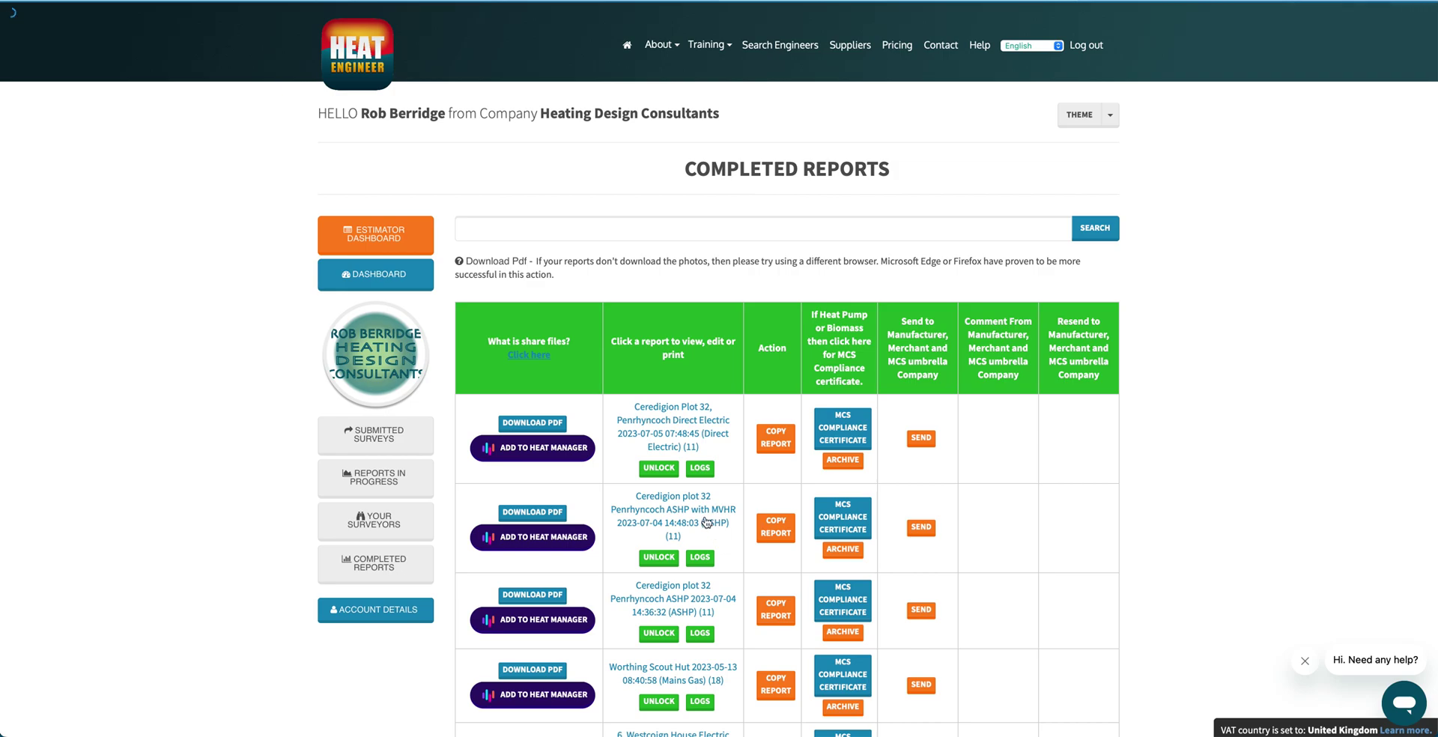
{"action": "scroll", "coordinate": [678, 597], "scroll_direction": "down", "scroll_amount": 10}
{"action": "scroll", "coordinate": [693, 635], "scroll_direction": "down", "scroll_amount": 1}
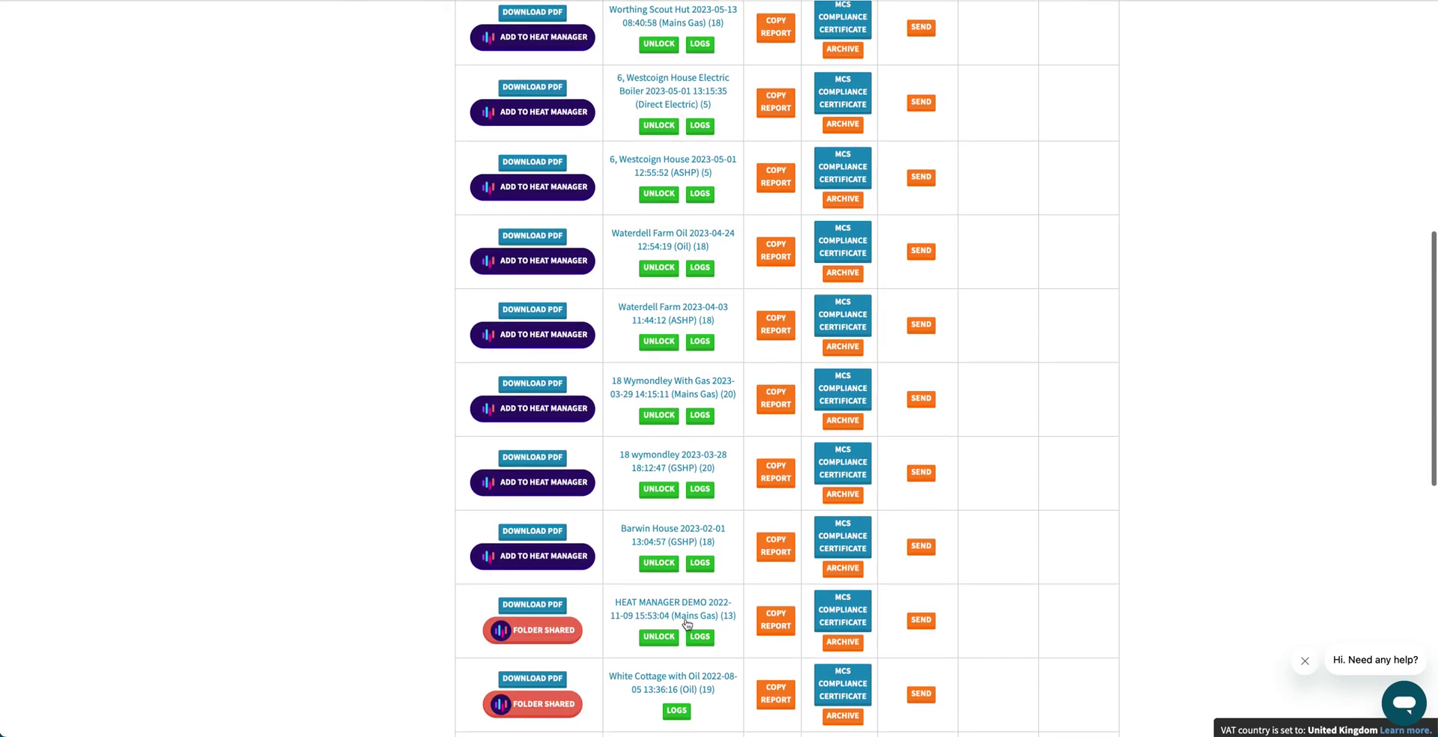
{"action": "left_click", "coordinate": [678, 611]}
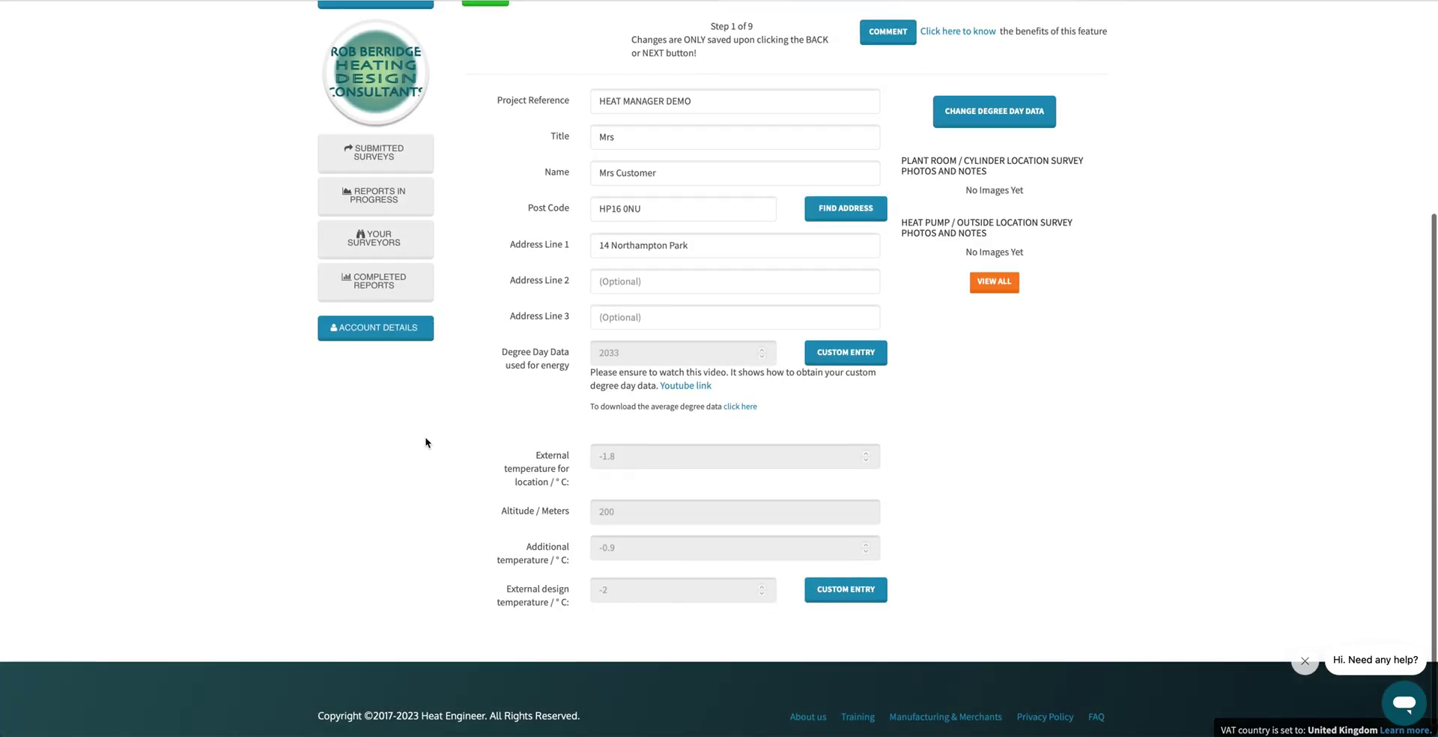
{"action": "scroll", "coordinate": [707, 405], "scroll_direction": "up", "scroll_amount": 4}
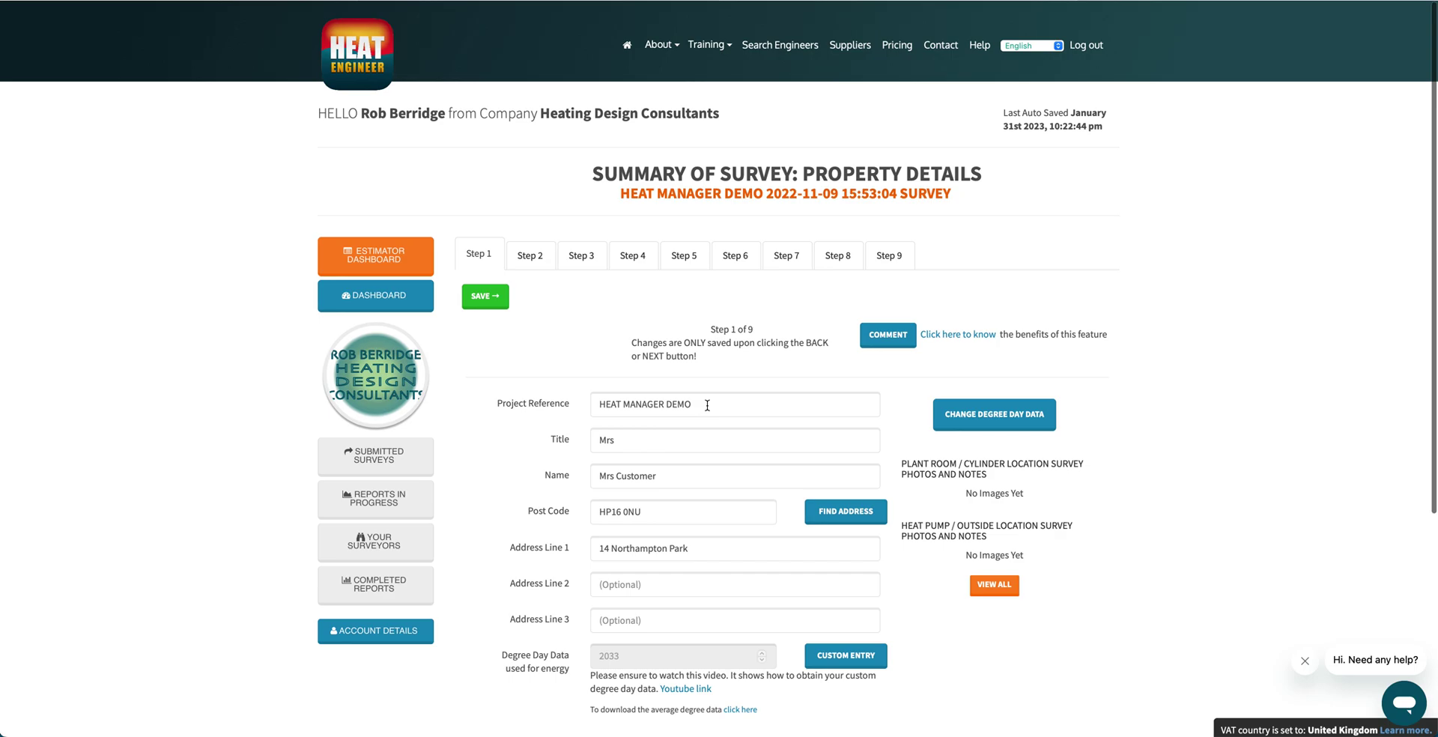
Jump to Step 9 of the survey and save it to reach the Optional Pages
{"action": "left_click", "coordinate": [888, 254]}
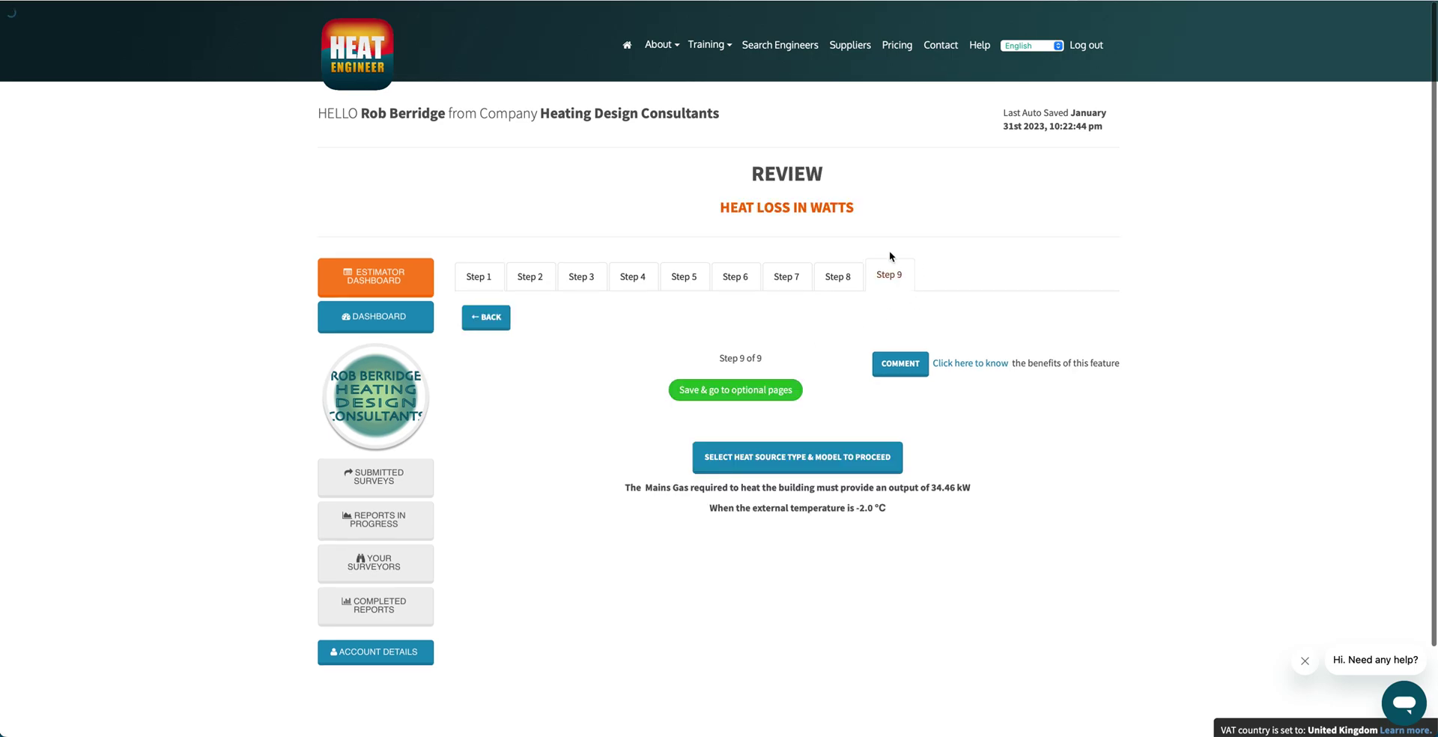
{"action": "left_click", "coordinate": [734, 391]}
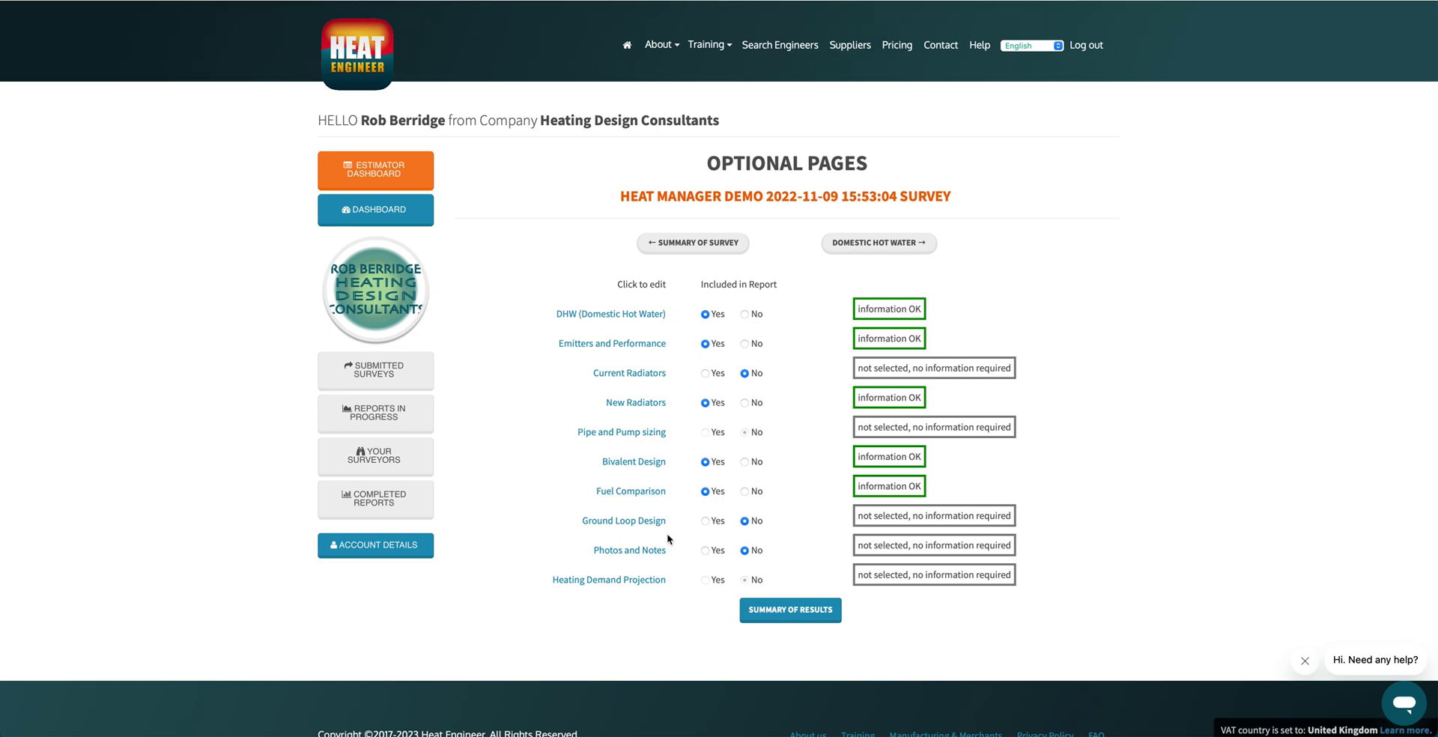
Review the results: 33.50 kW requirement, Viessmann Vitodens 200-W boiler, 3369.3 yearly running cost
{"action": "left_click", "coordinate": [793, 613]}
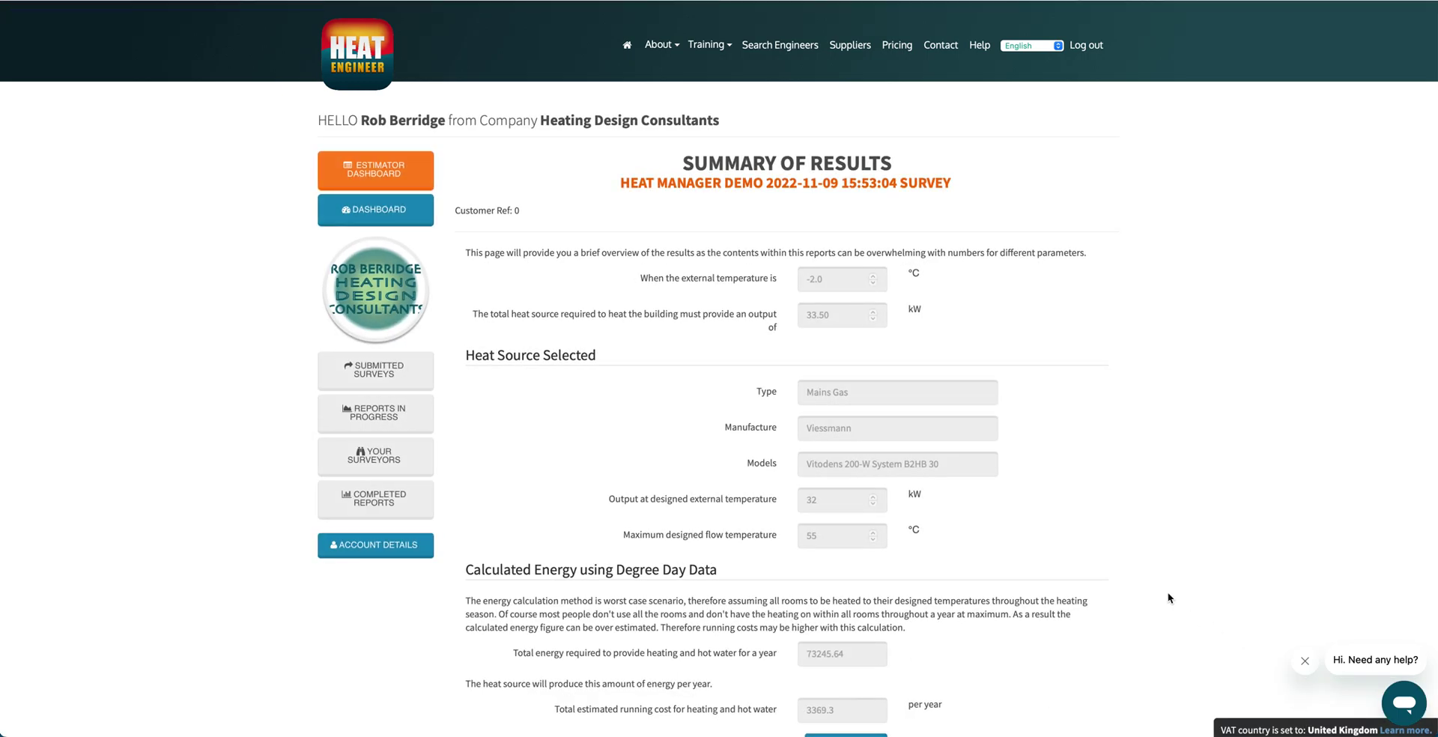
{"action": "scroll", "coordinate": [1167, 598], "scroll_direction": "down", "scroll_amount": 4}
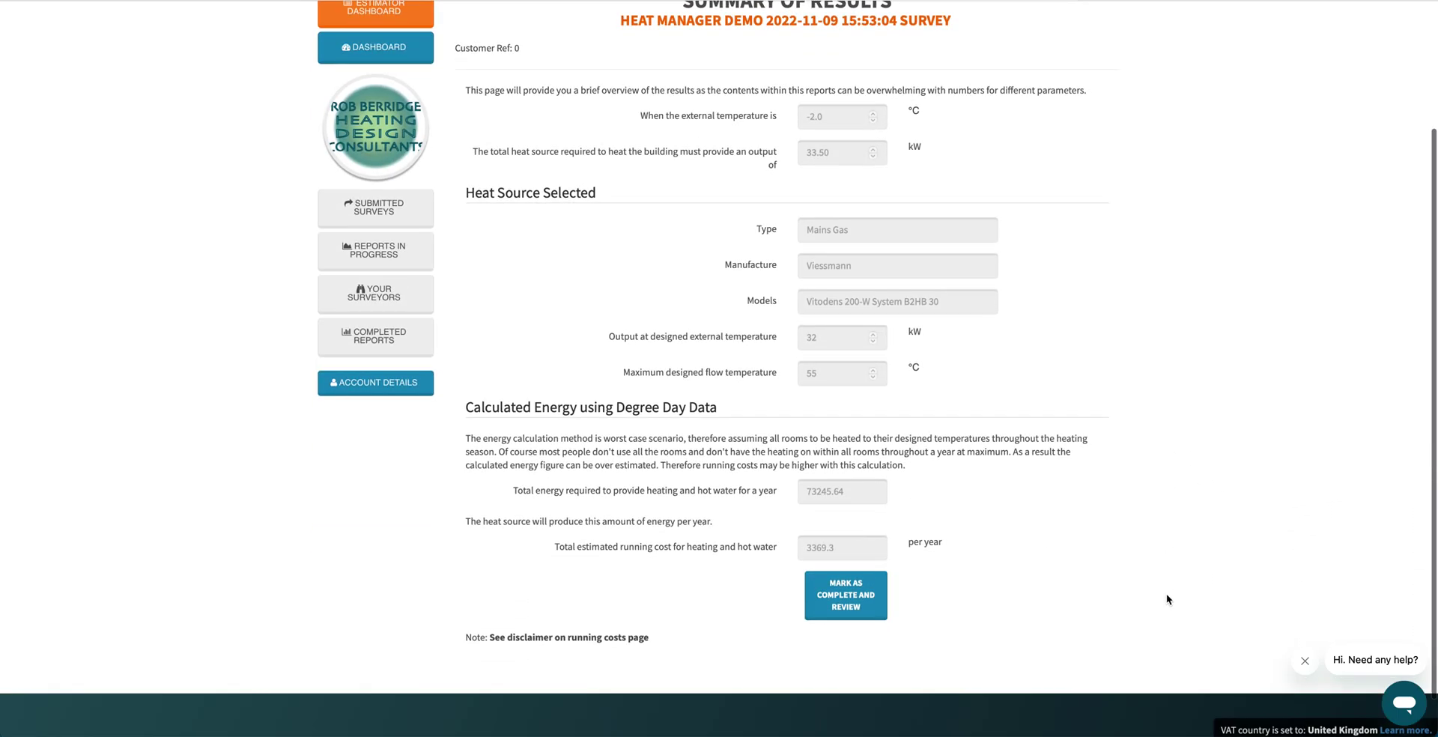
{"action": "scroll", "coordinate": [1167, 598], "scroll_direction": "up", "scroll_amount": 2}
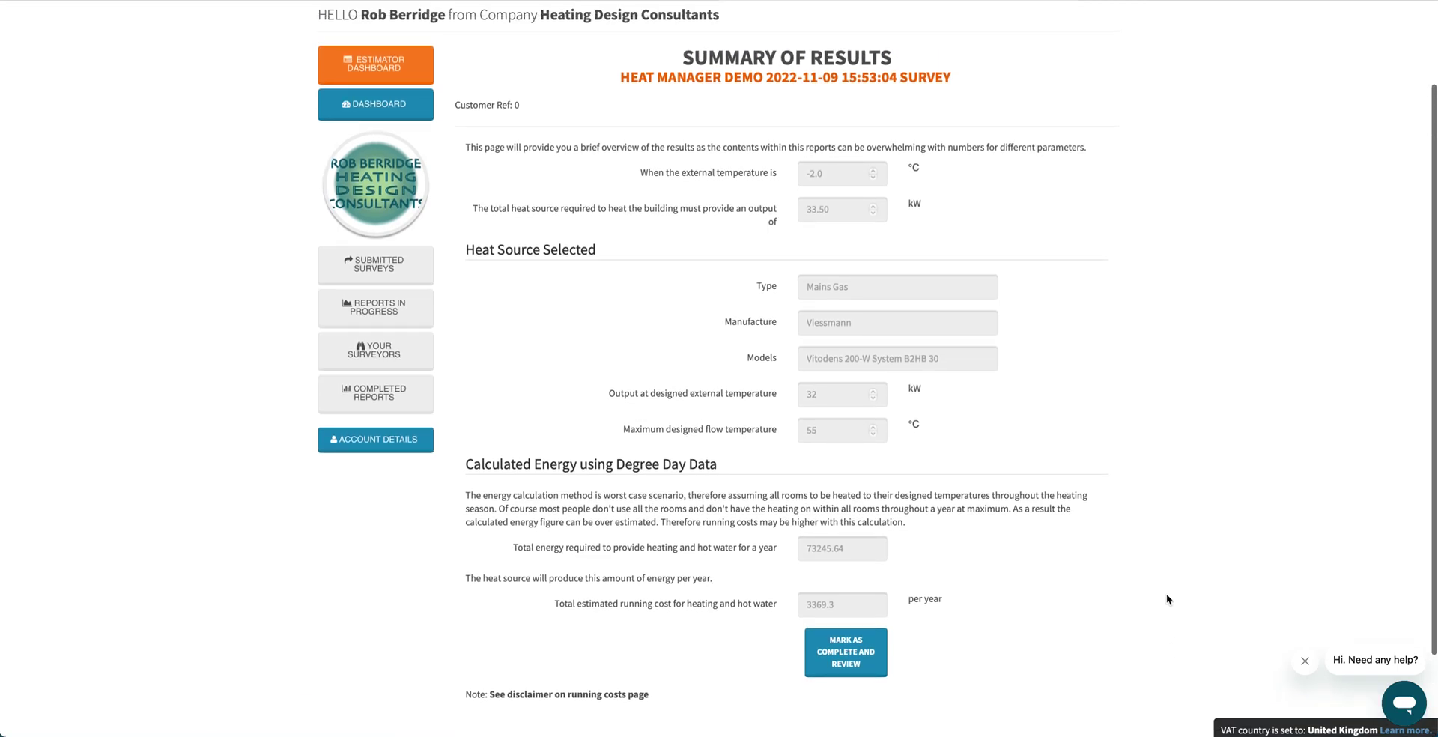
{"action": "scroll", "coordinate": [1166, 599], "scroll_direction": "up", "scroll_amount": 1}
{"action": "scroll", "coordinate": [1176, 588], "scroll_direction": "down", "scroll_amount": 1}
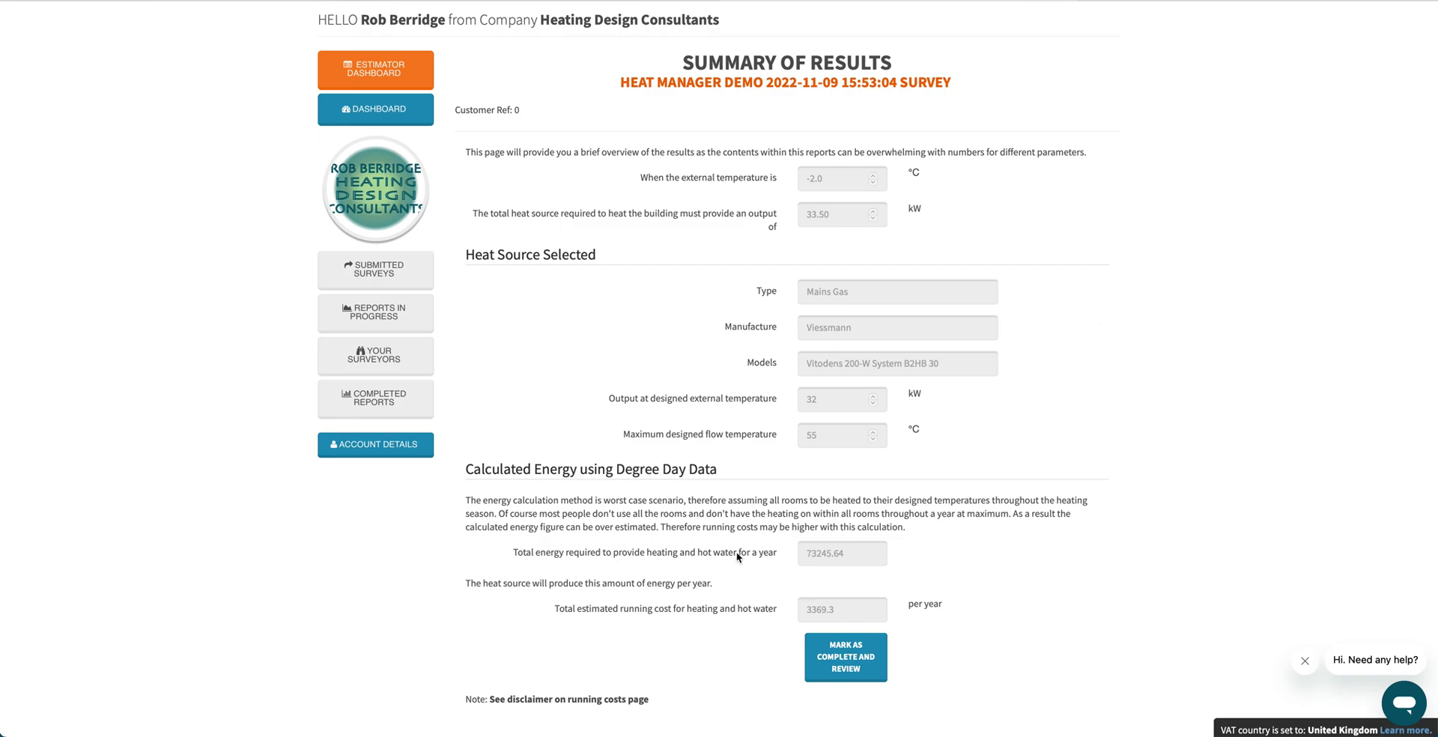
{"action": "scroll", "coordinate": [730, 607], "scroll_direction": "down", "scroll_amount": 2}
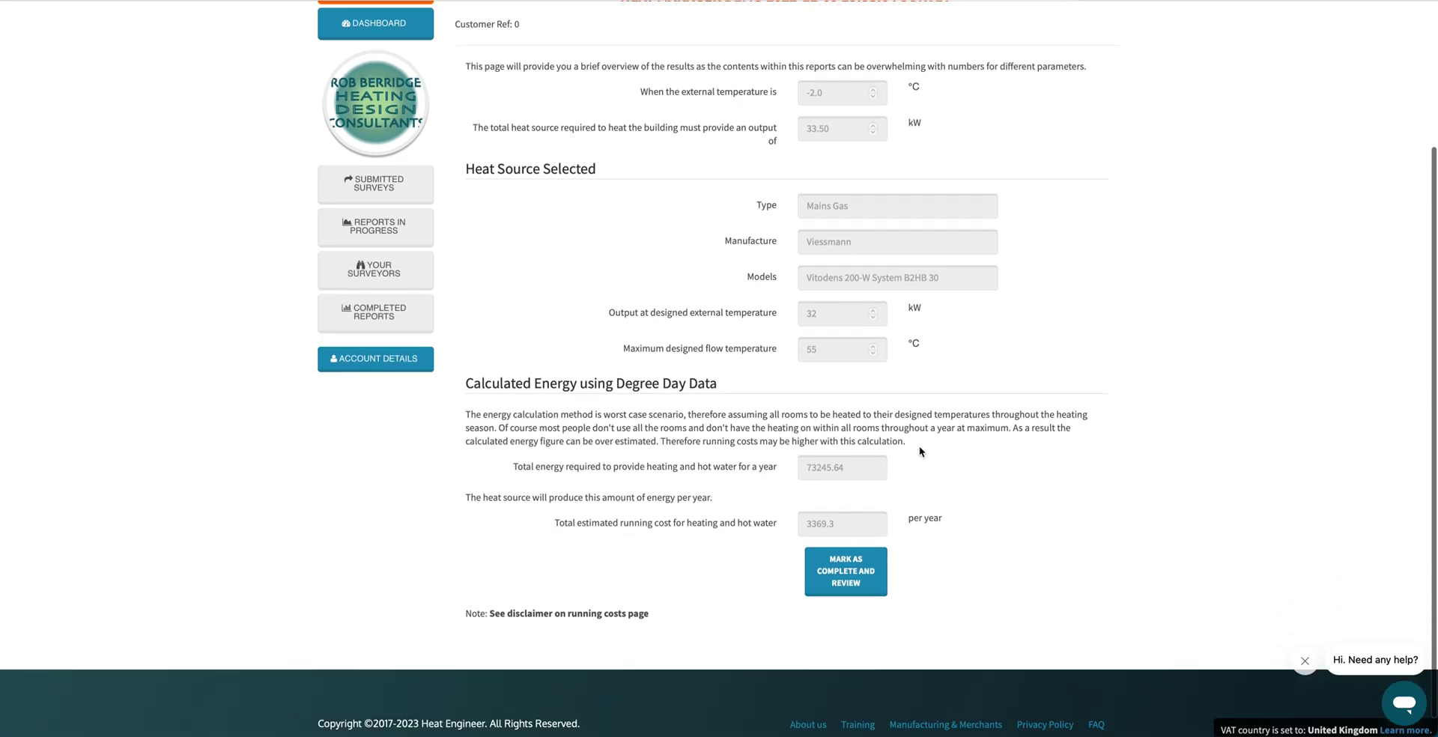
{"action": "scroll", "coordinate": [1033, 468], "scroll_direction": "up", "scroll_amount": 3}
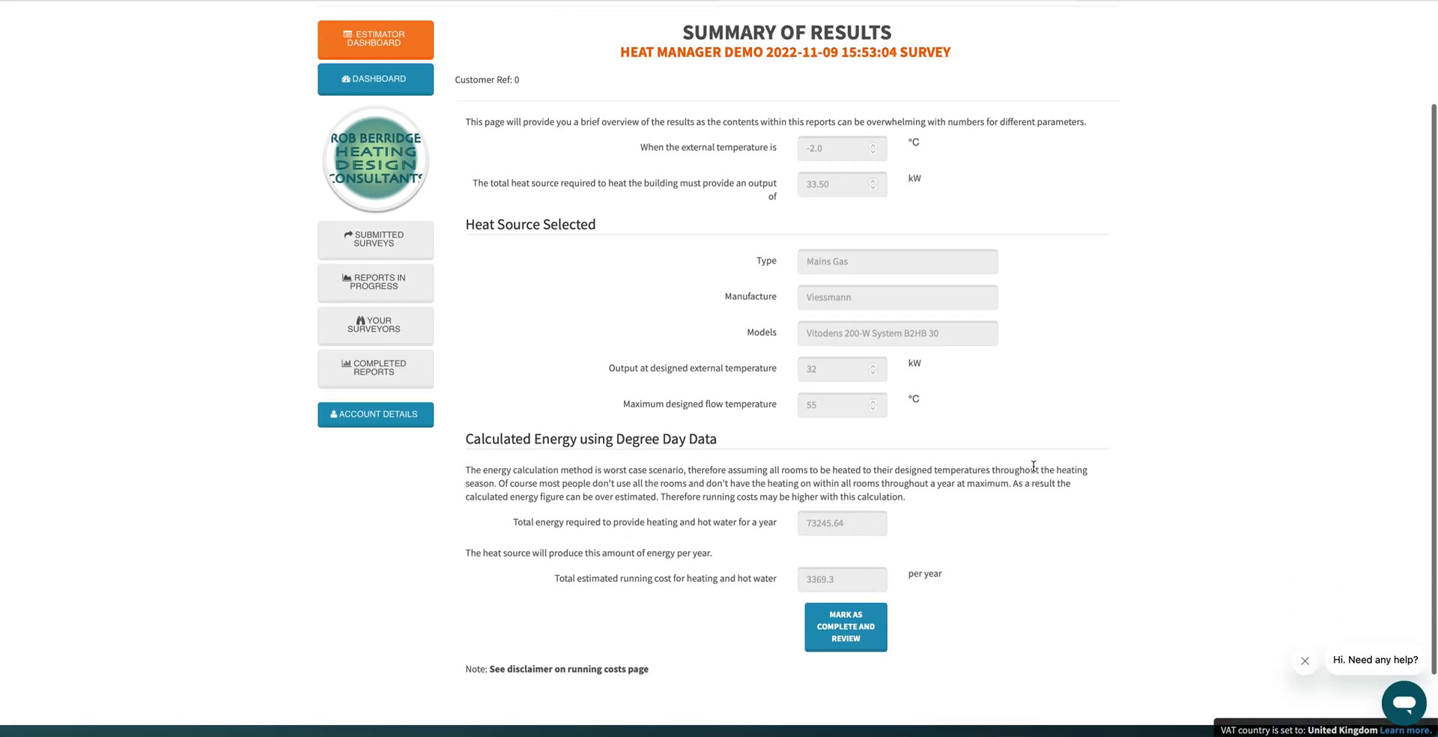
{"action": "scroll", "coordinate": [1068, 472], "scroll_direction": "up", "scroll_amount": 2}
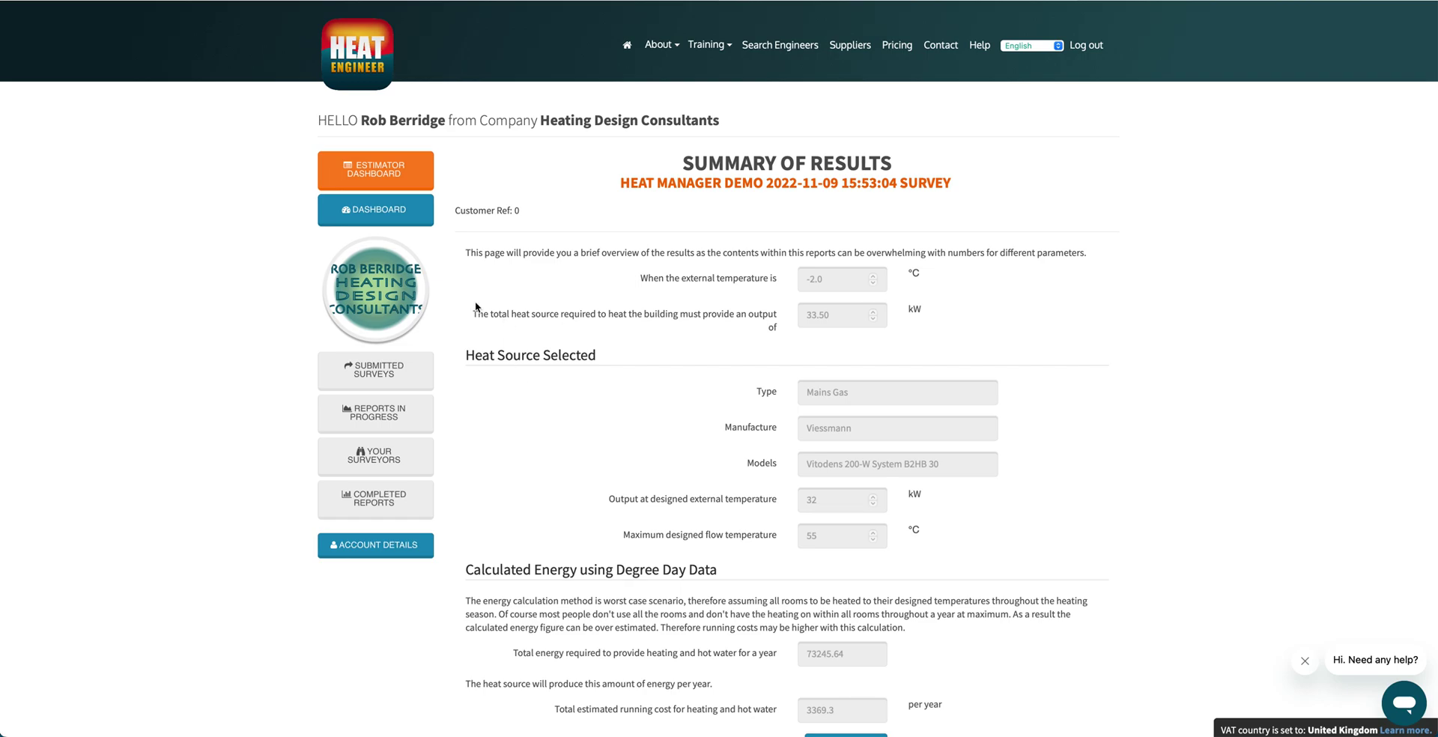
Go back through the dashboard to Completed Reports and scroll down to the HEAT MANAGER DEMO row
{"action": "left_click", "coordinate": [378, 212]}
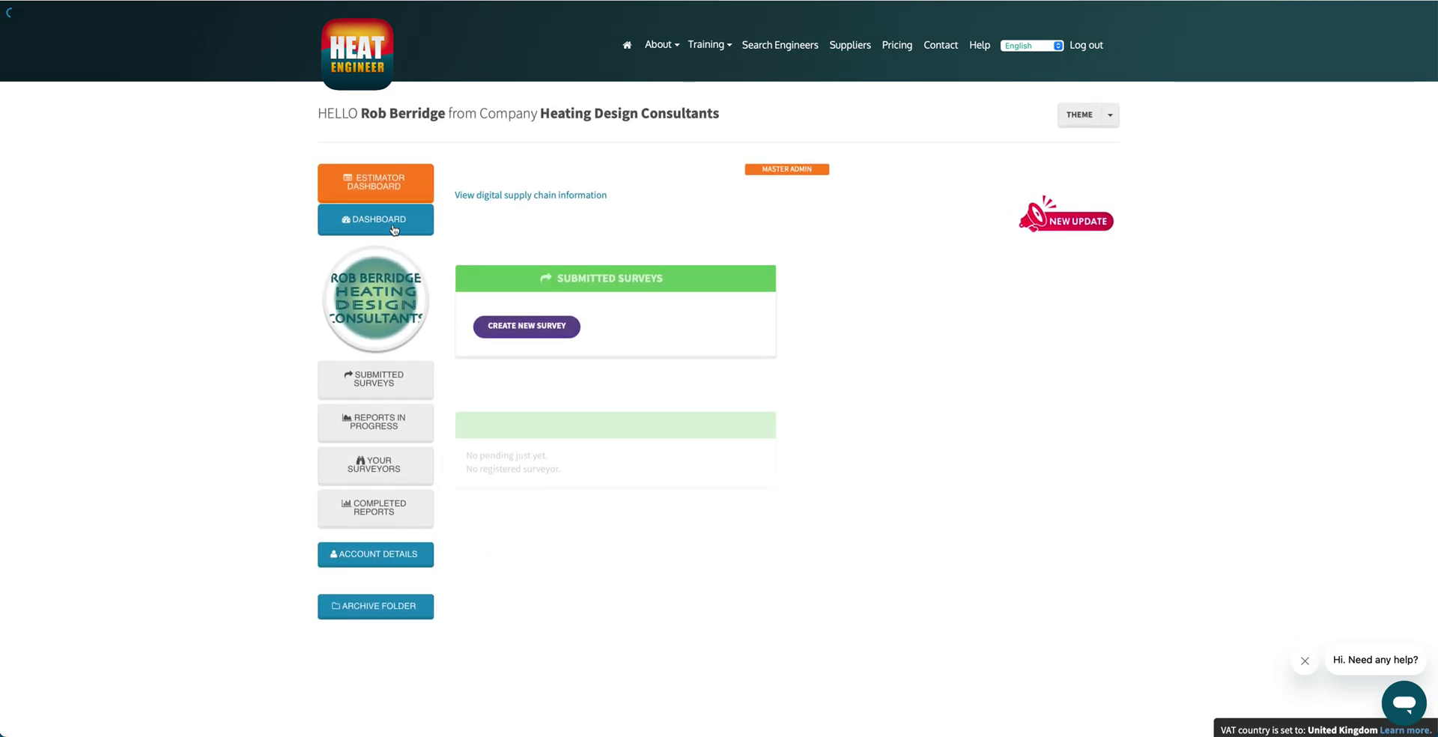
{"action": "scroll", "coordinate": [817, 283], "scroll_direction": "down", "scroll_amount": 1}
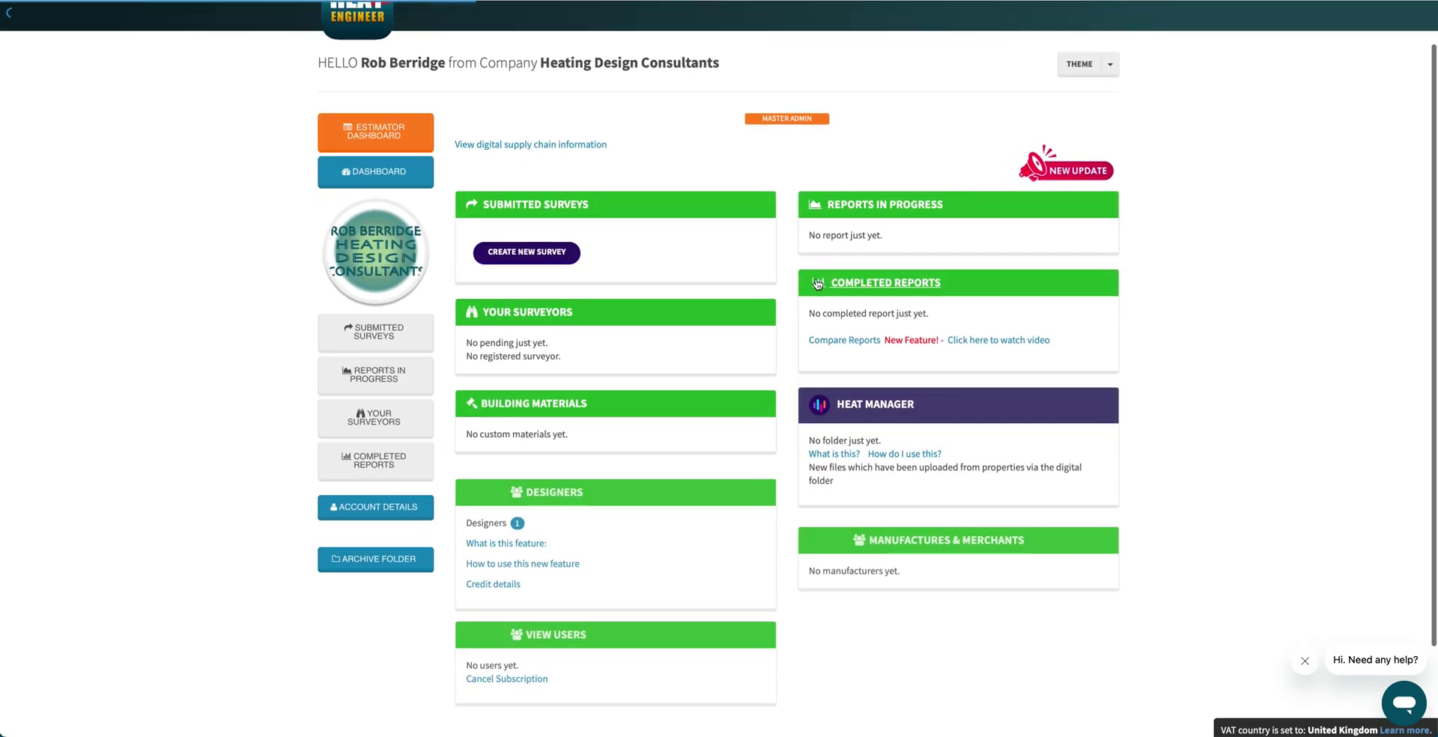
{"action": "left_click", "coordinate": [818, 283]}
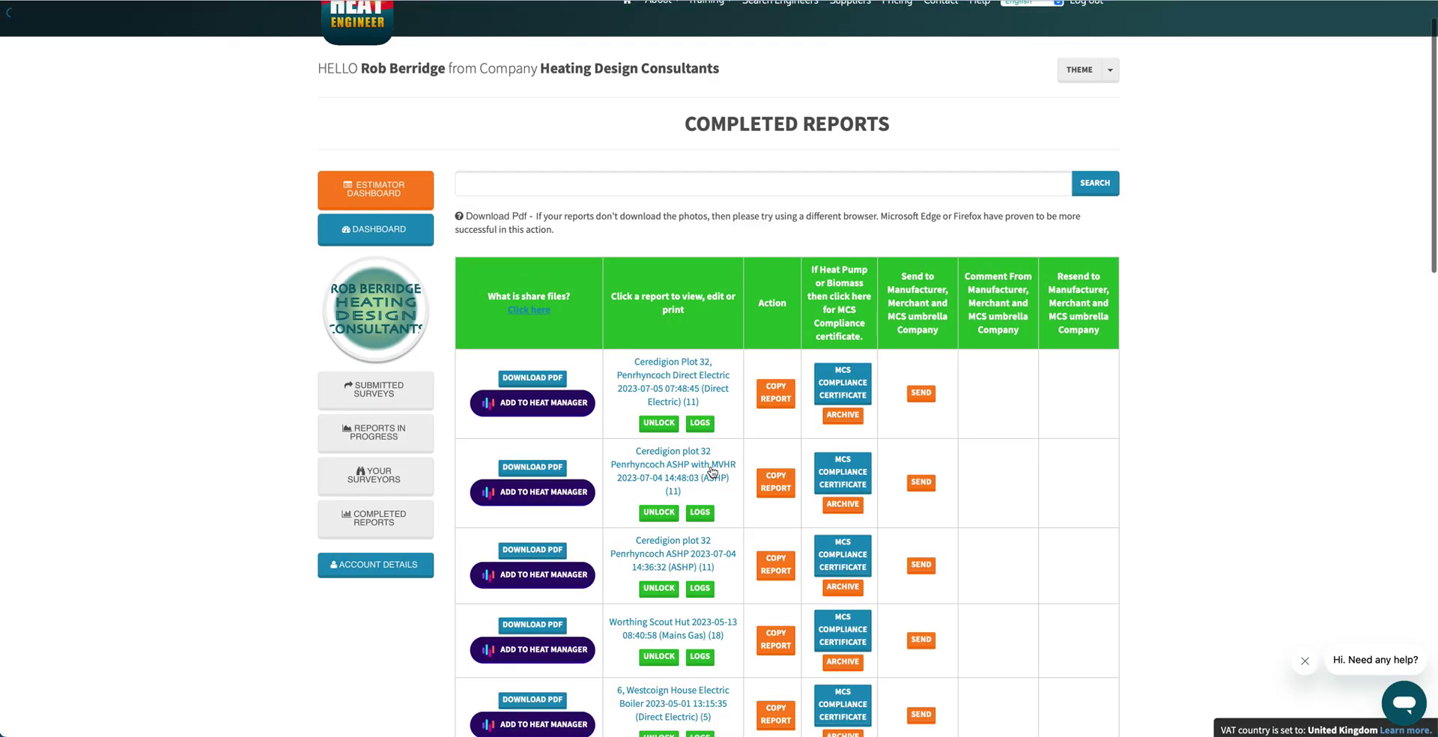
{"action": "scroll", "coordinate": [712, 471], "scroll_direction": "down", "scroll_amount": 8}
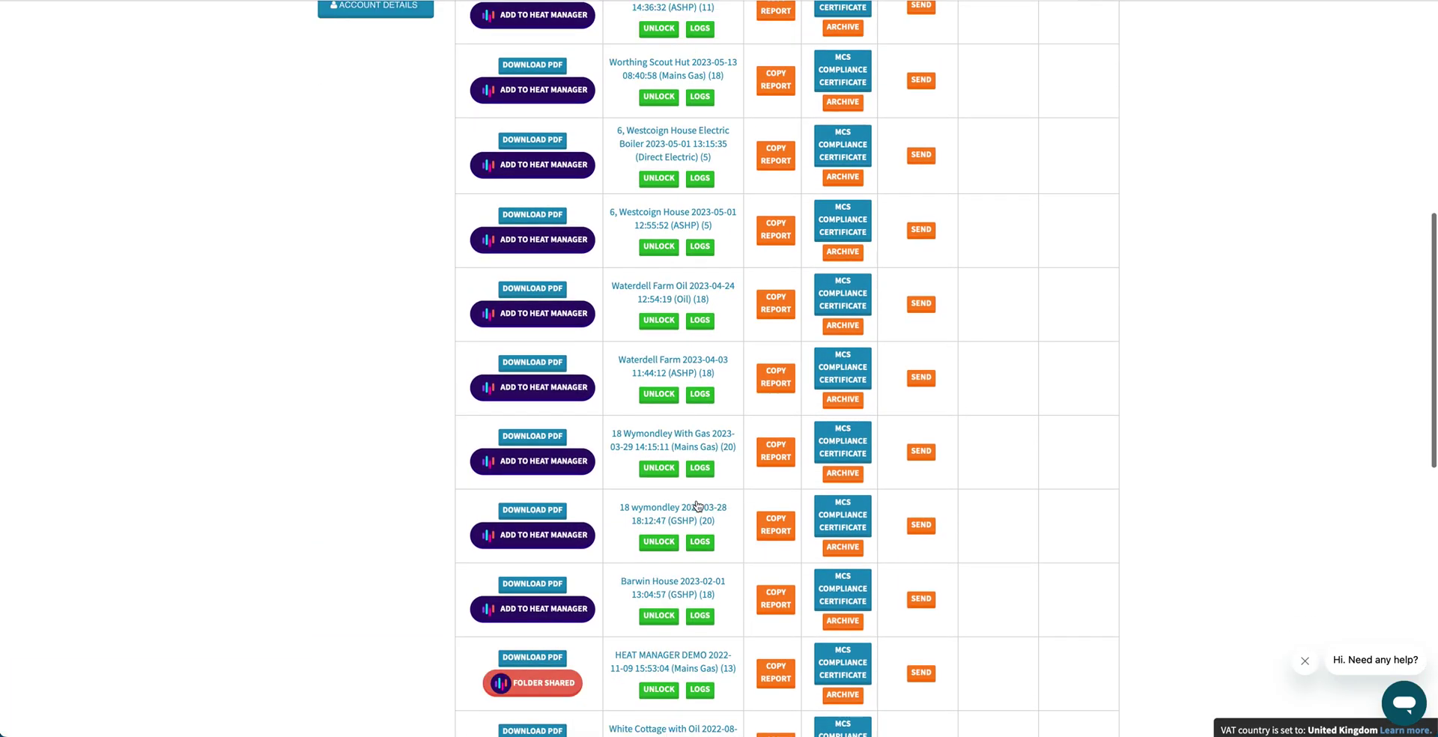
{"action": "scroll", "coordinate": [697, 506], "scroll_direction": "down", "scroll_amount": 1}
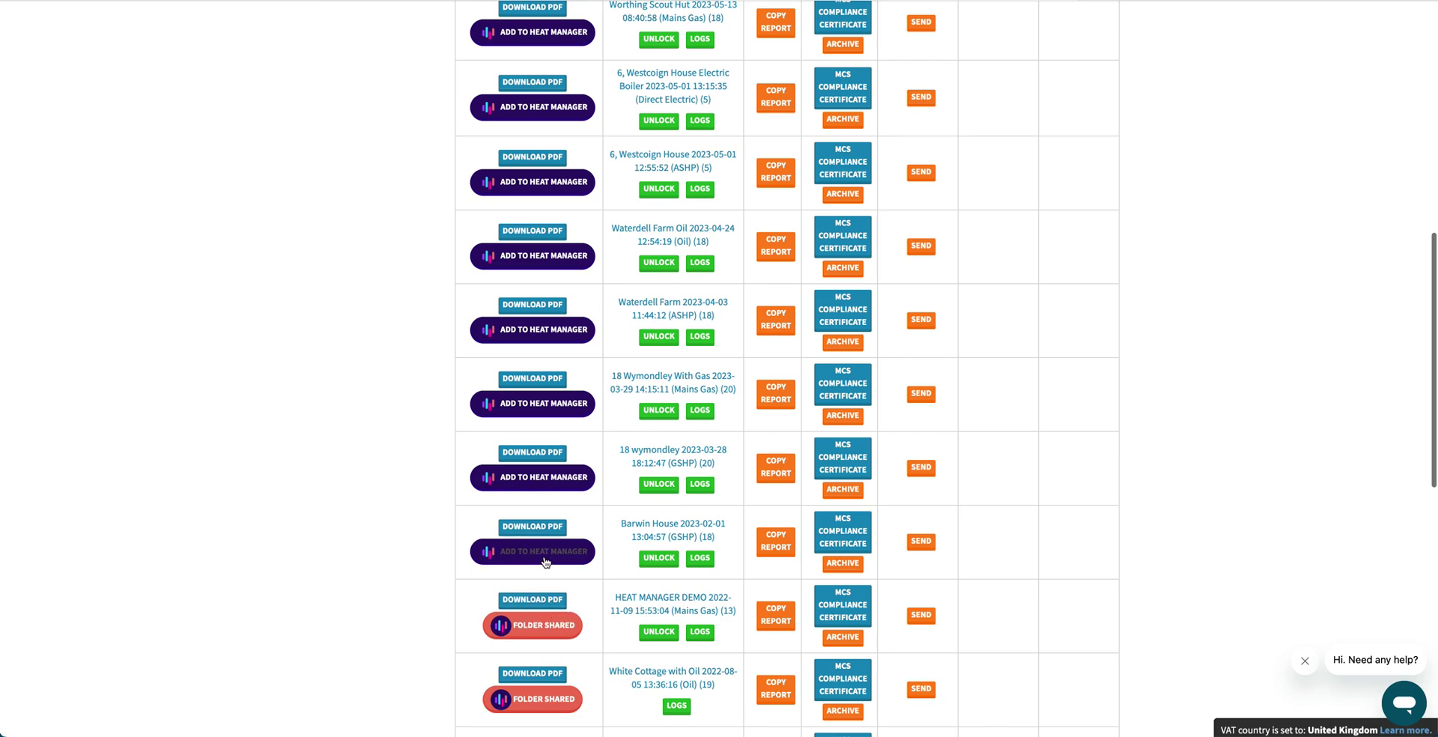
Open the HEAT MANAGER DEMO report's shared folder with its two PDFs and Heating PH Chart.png
{"action": "left_click", "coordinate": [543, 625]}
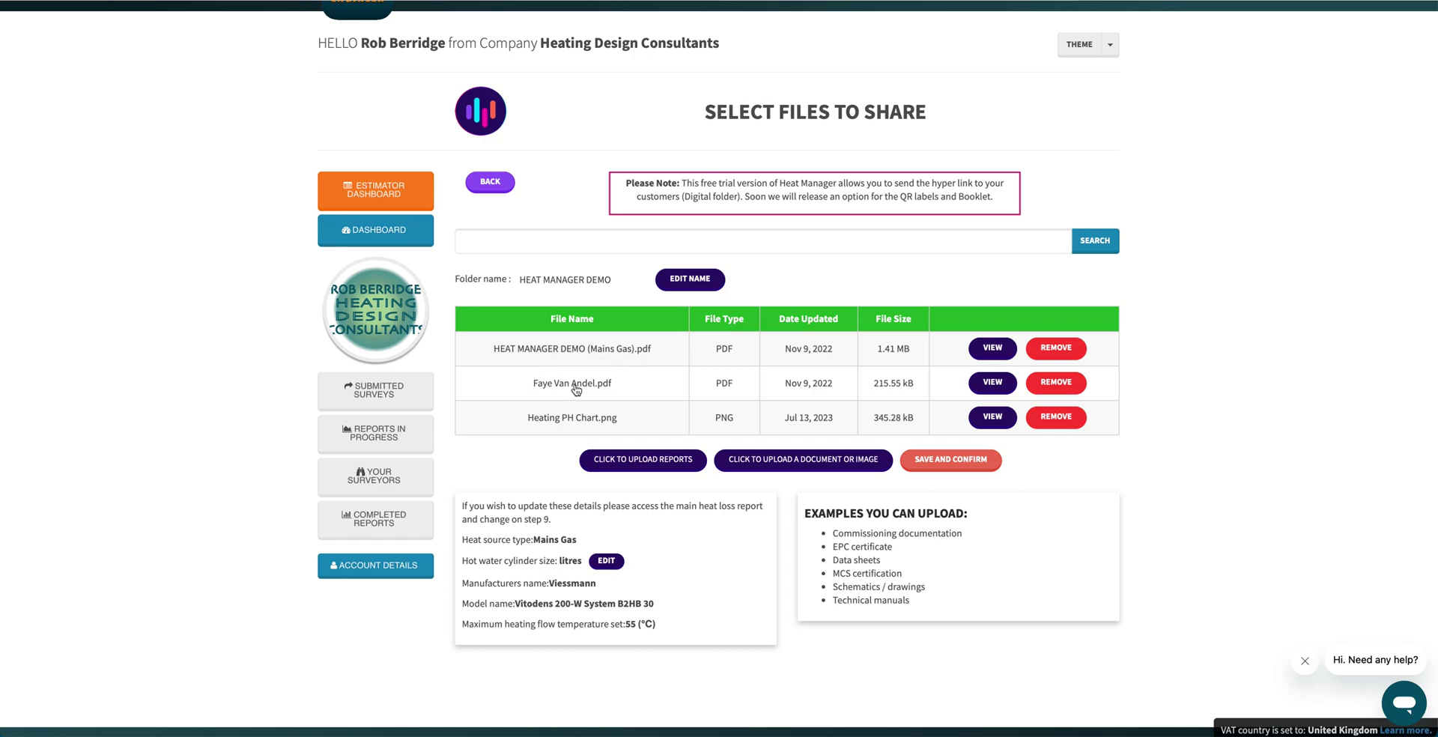
Preview the folder's second file, a plant schematic, scroll through it, then close it
{"action": "left_click", "coordinate": [988, 383]}
{"action": "scroll", "coordinate": [551, 485], "scroll_direction": "down", "scroll_amount": 3}
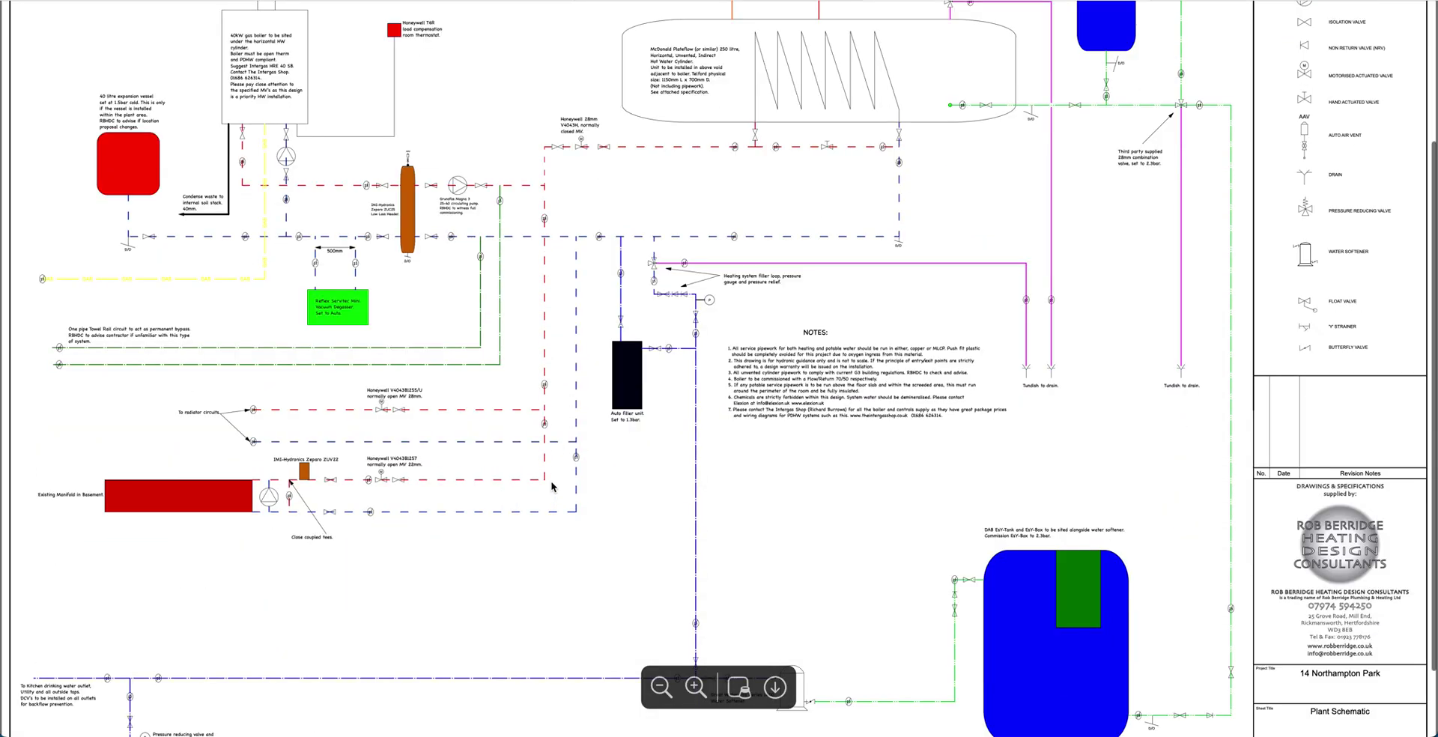
{"action": "scroll", "coordinate": [539, 483], "scroll_direction": "up", "scroll_amount": 3}
{"action": "scroll", "coordinate": [528, 479], "scroll_direction": "down", "scroll_amount": 1}
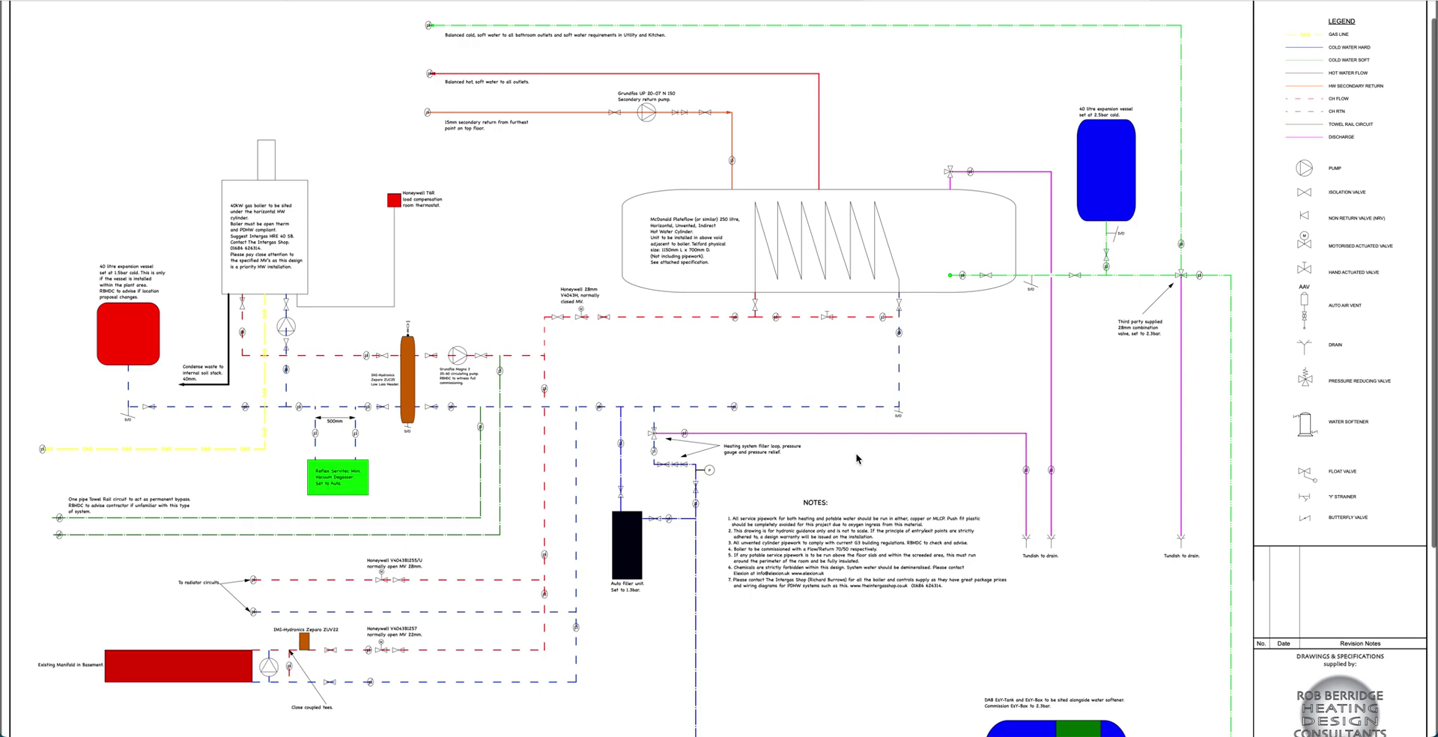
{"action": "scroll", "coordinate": [854, 459], "scroll_direction": "up", "scroll_amount": 1}
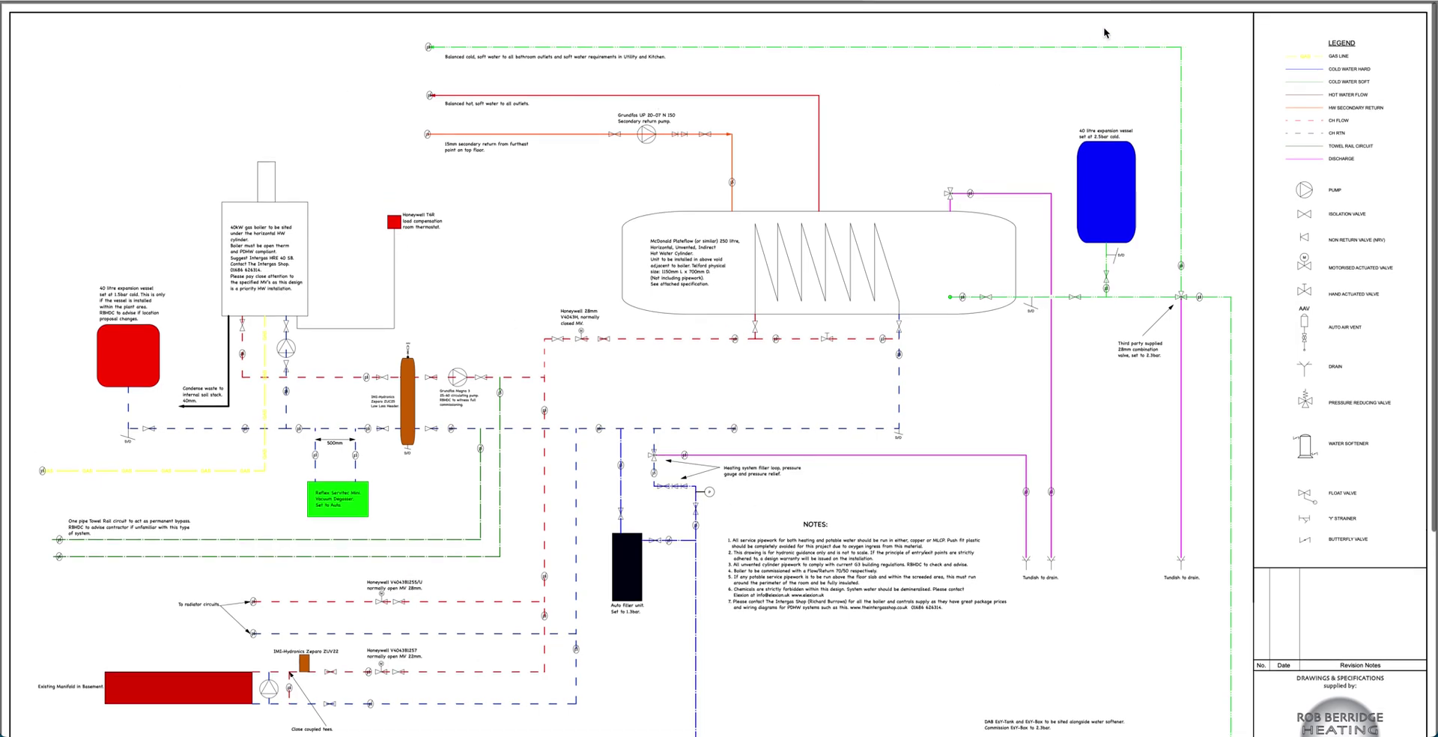
{"action": "left_click", "coordinate": [874, 1]}
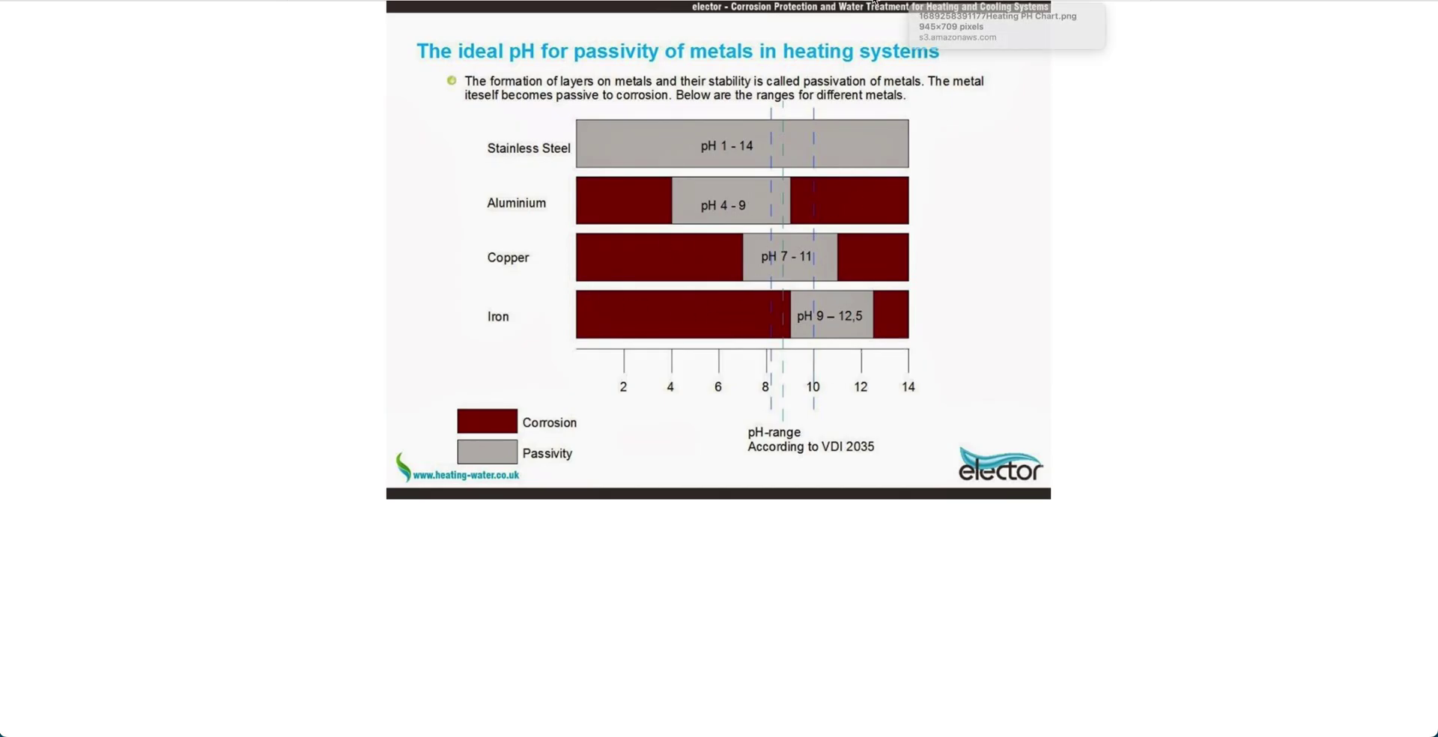
Close the full-screen pH chart preview to return to the folder's file list
{"action": "key", "text": "alt+Left"}
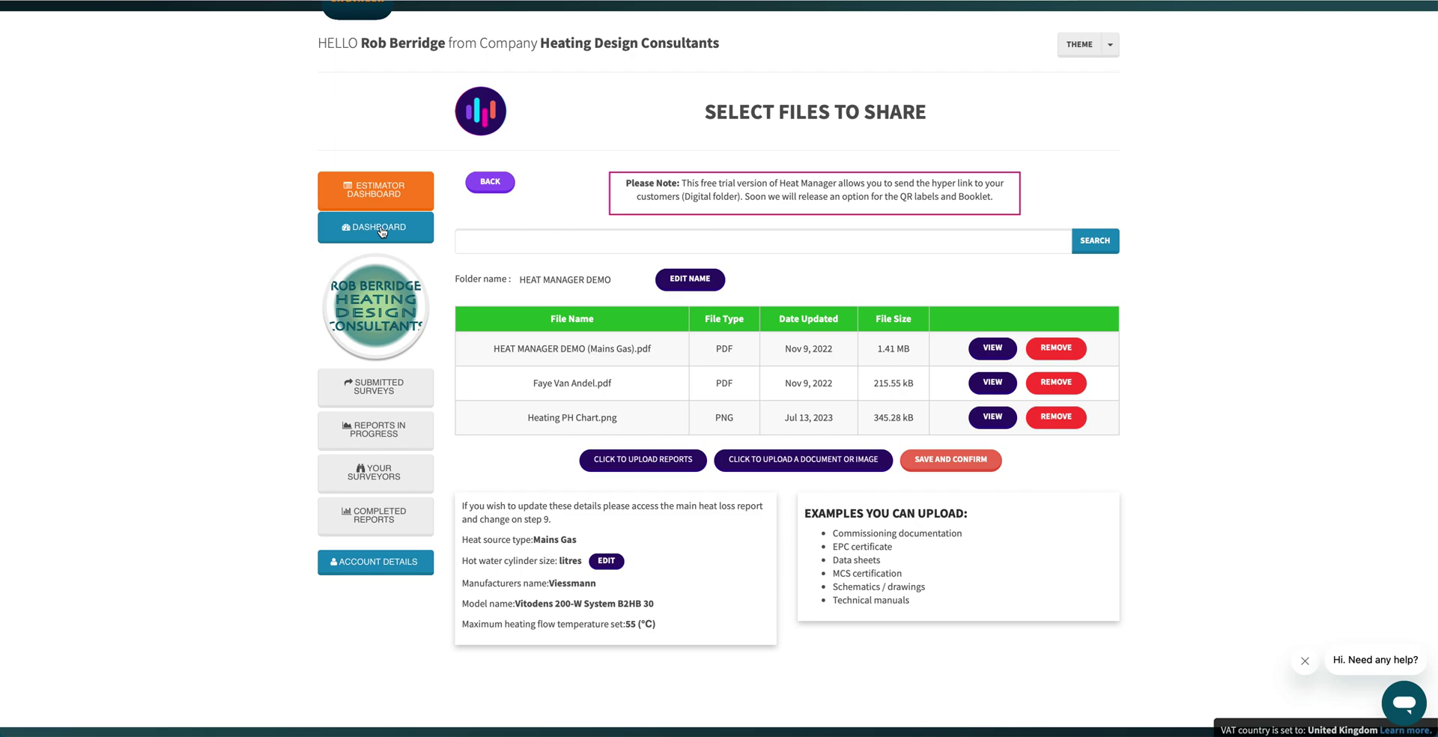
Upload DegassersImage.png into the HEAT MANAGER DEMO shared folder
{"action": "left_click", "coordinate": [800, 466]}
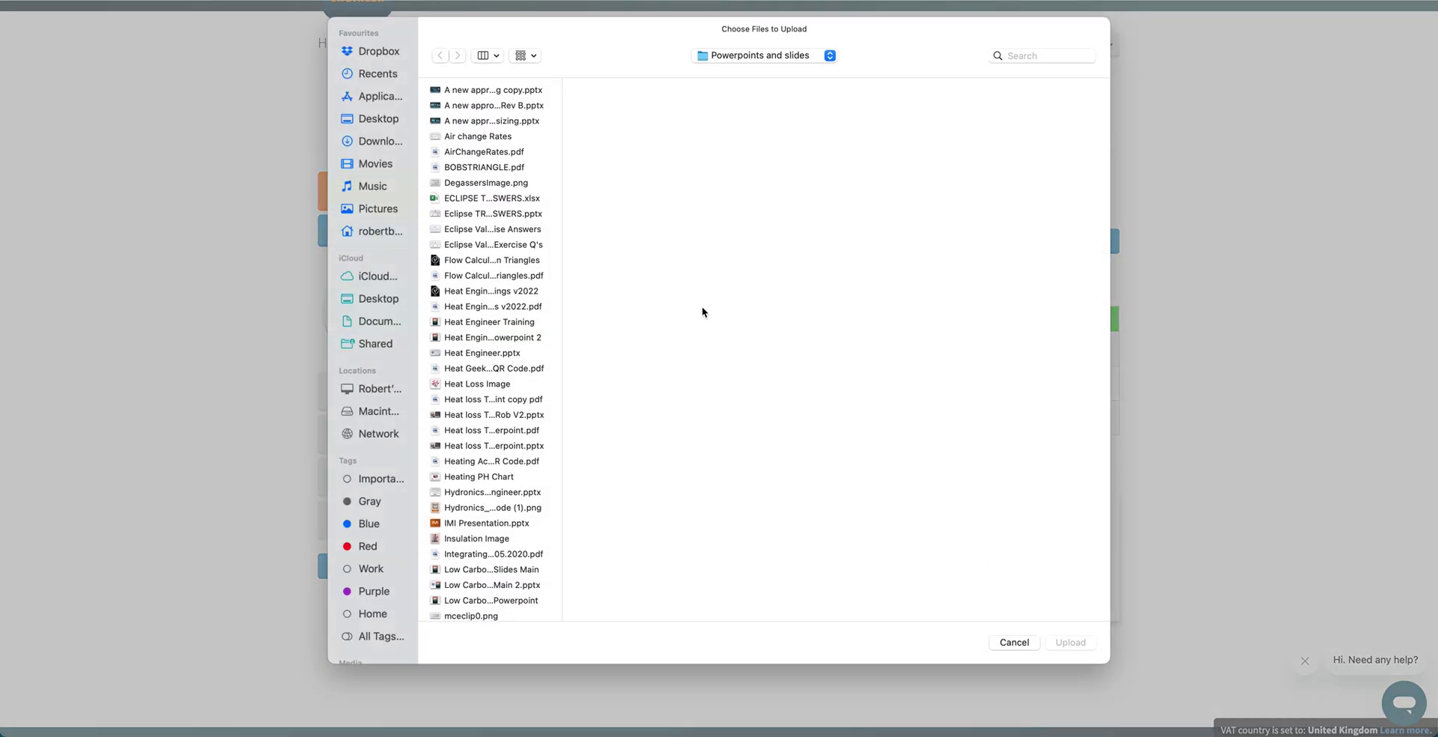
{"action": "left_click", "coordinate": [459, 184]}
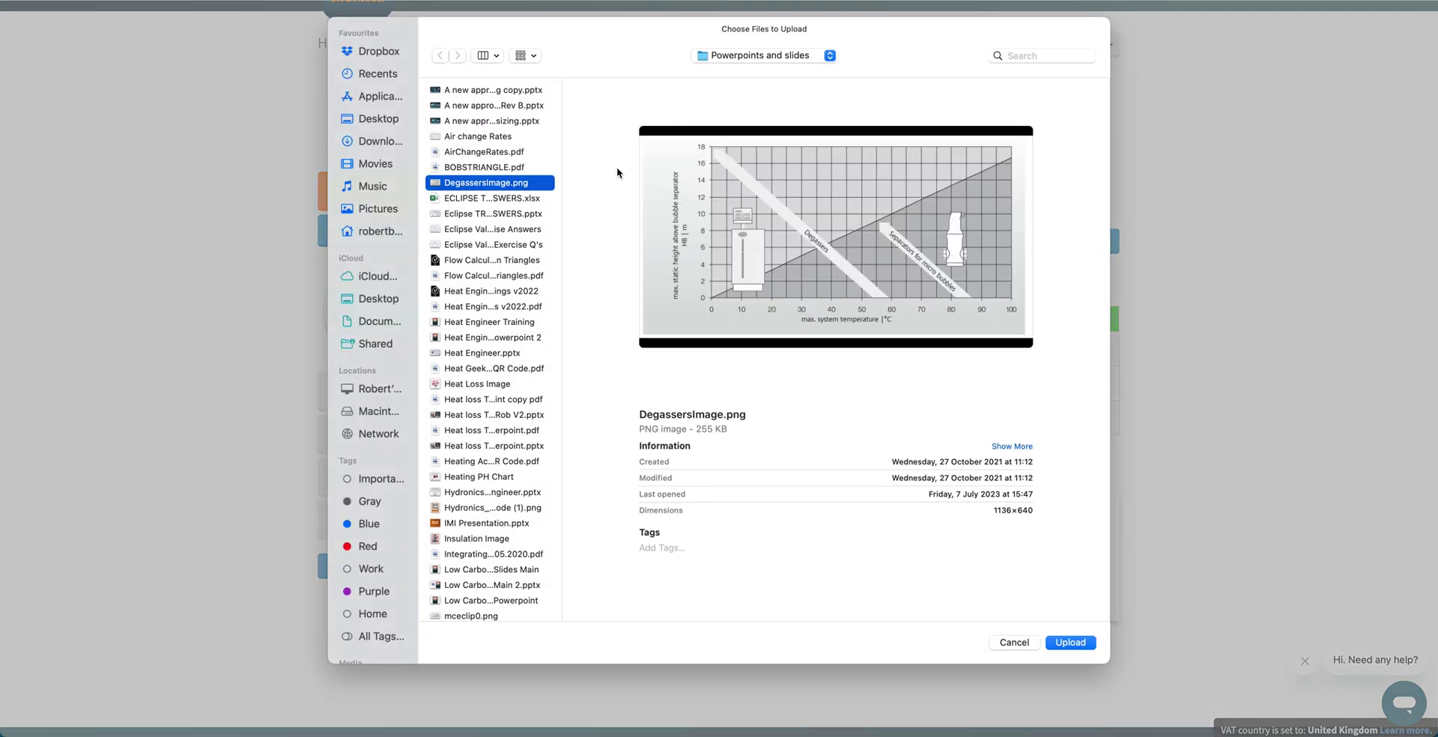
{"action": "left_click", "coordinate": [1071, 642]}
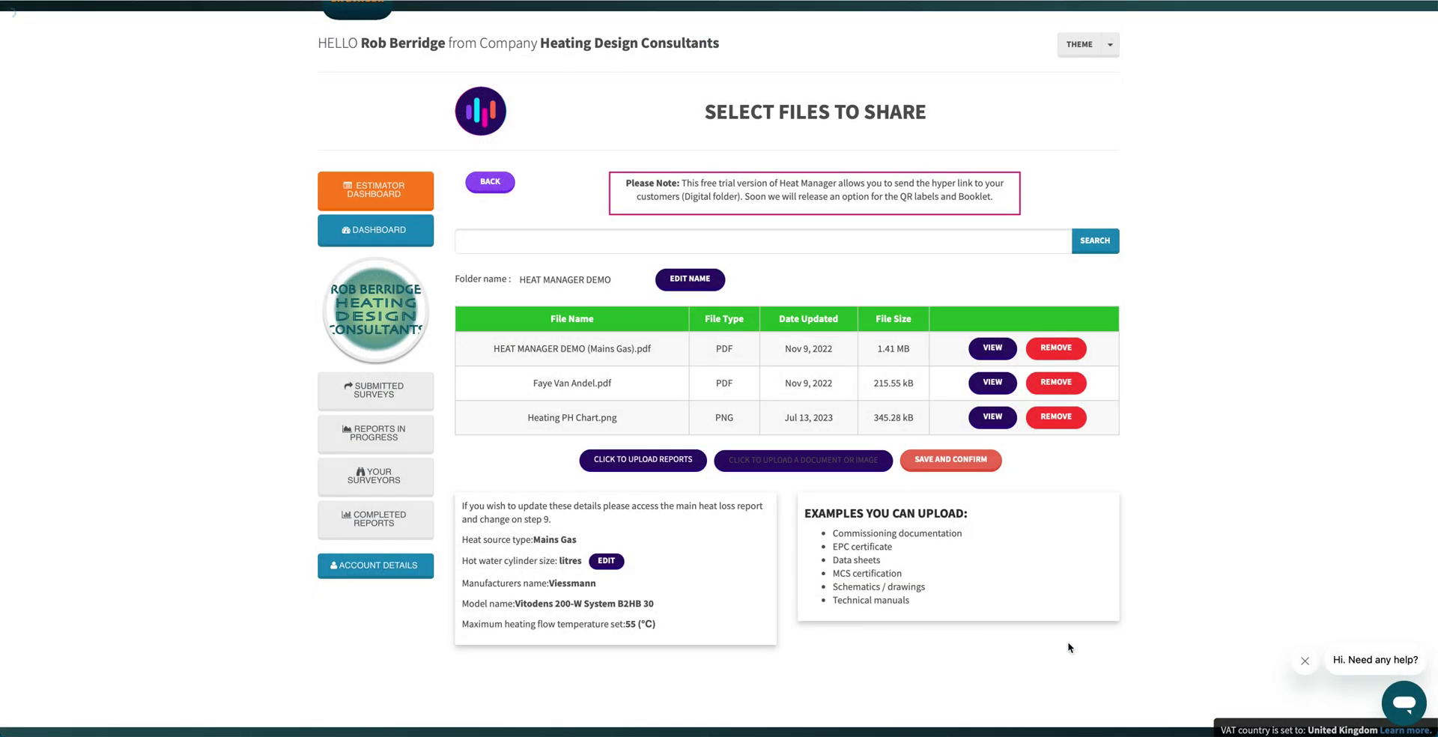